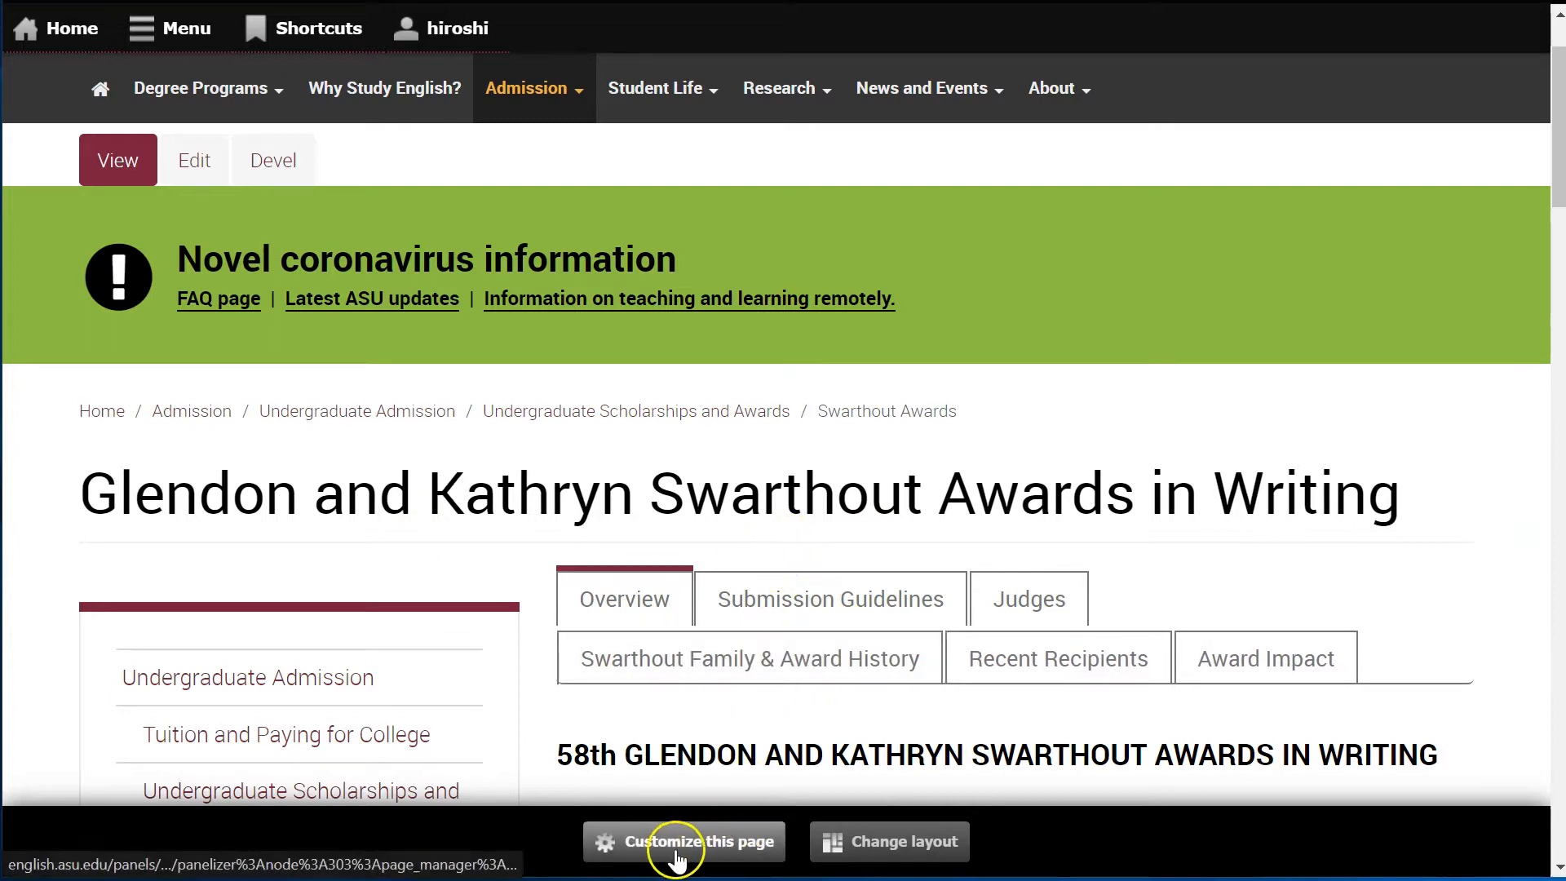
Step: Open the Swarthout Awards page for customization
{"action": "scroll", "coordinate": [495, 590], "scroll_direction": "up", "scroll_amount": 2}
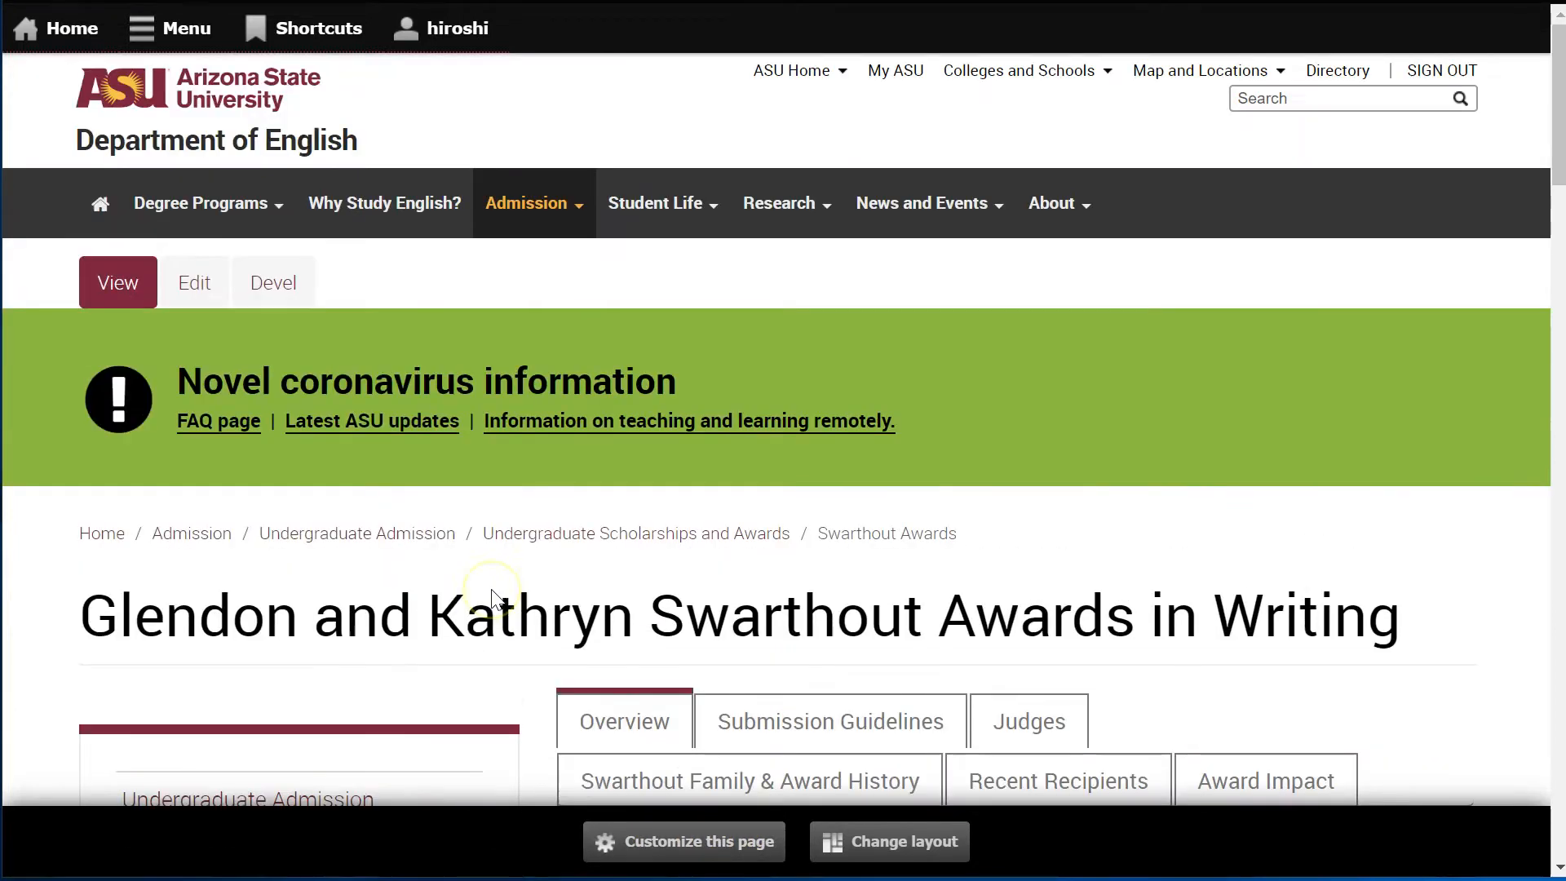
{"action": "scroll", "coordinate": [493, 594], "scroll_direction": "down", "scroll_amount": 5}
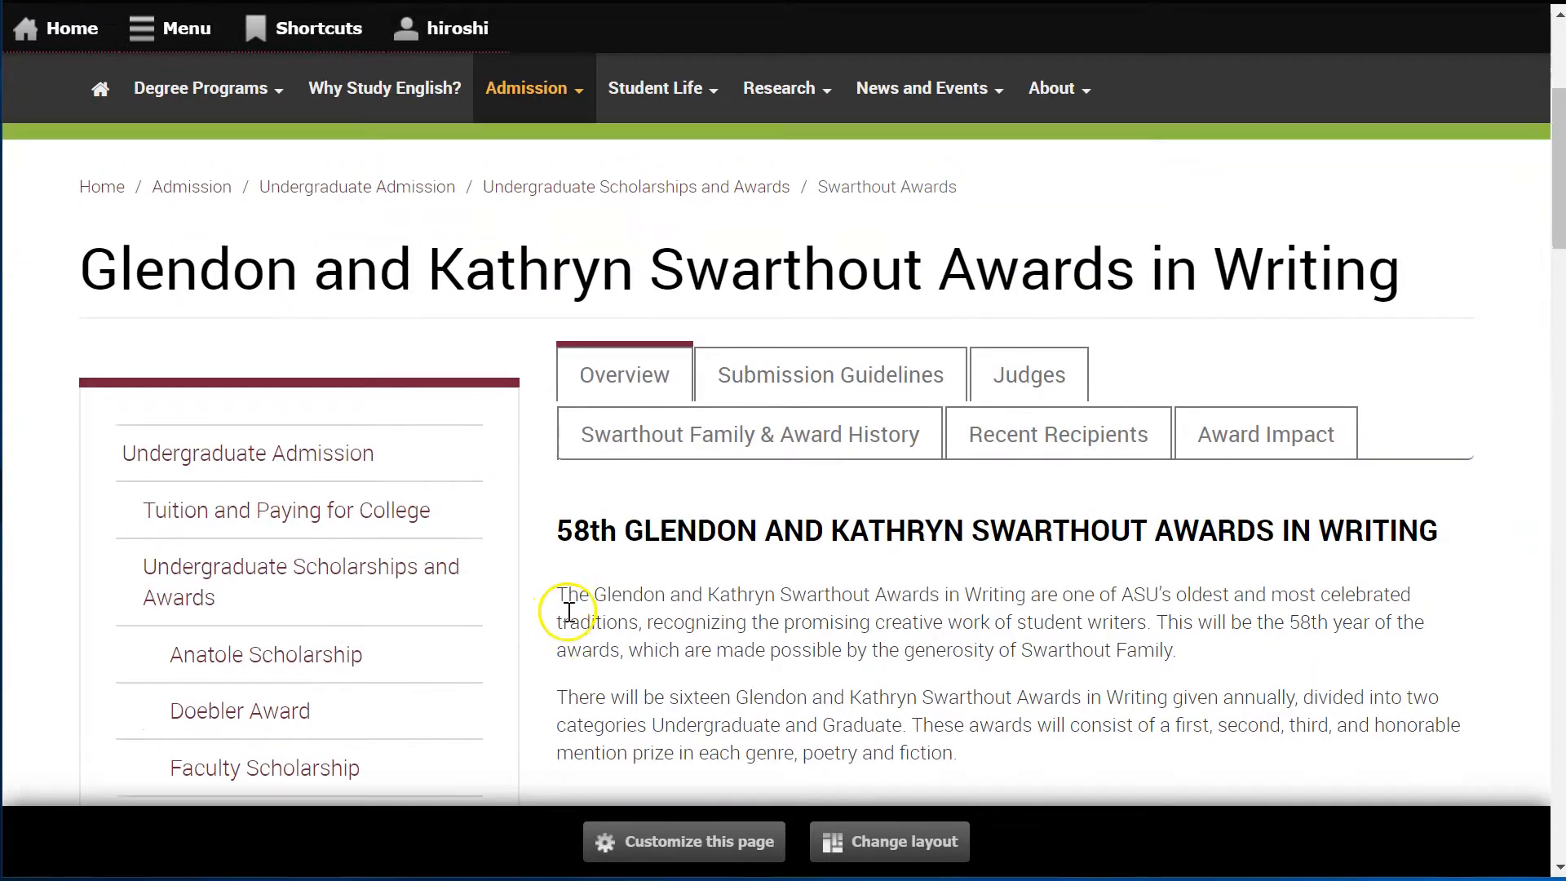
{"action": "scroll", "coordinate": [587, 610], "scroll_direction": "up", "scroll_amount": 5}
{"action": "scroll", "coordinate": [560, 689], "scroll_direction": "down", "scroll_amount": 5}
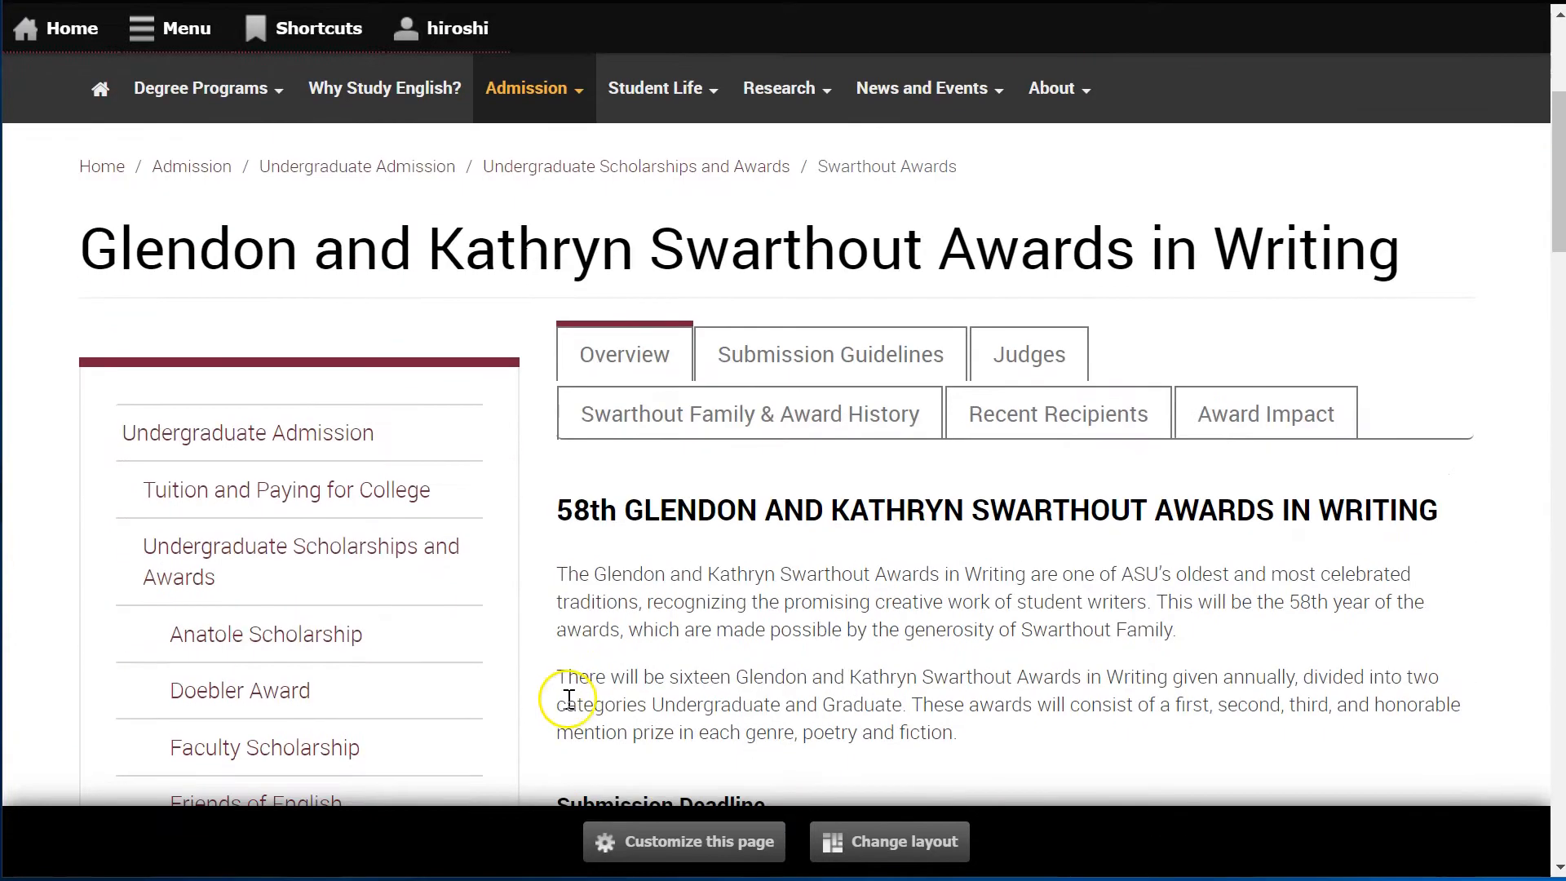
{"action": "left_click", "coordinate": [667, 849]}
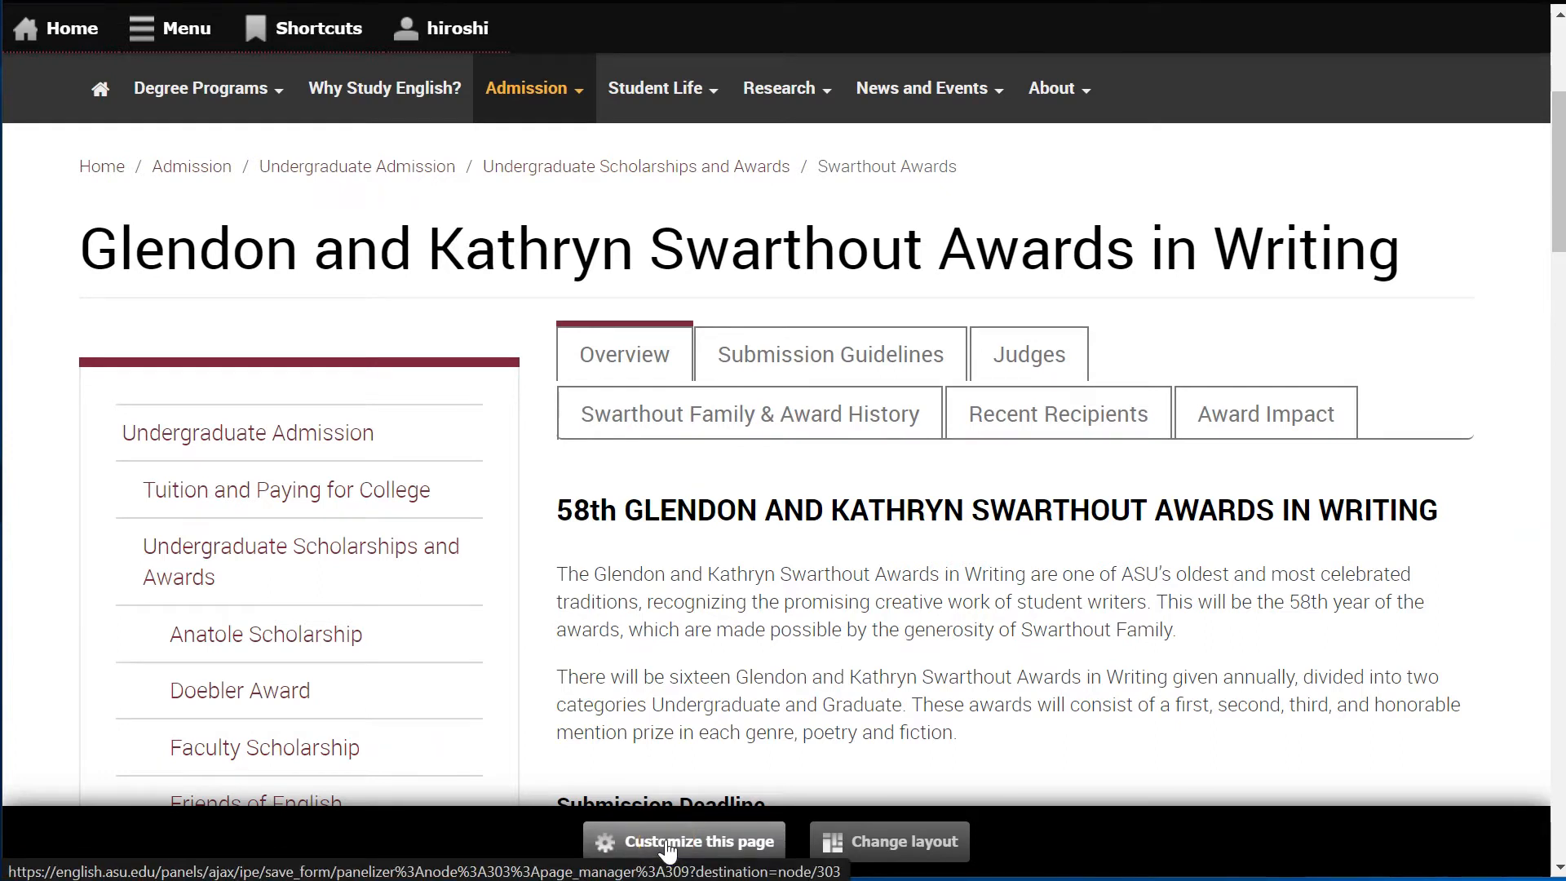
{"action": "left_click", "coordinate": [667, 844]}
{"action": "left_click", "coordinate": [905, 639]}
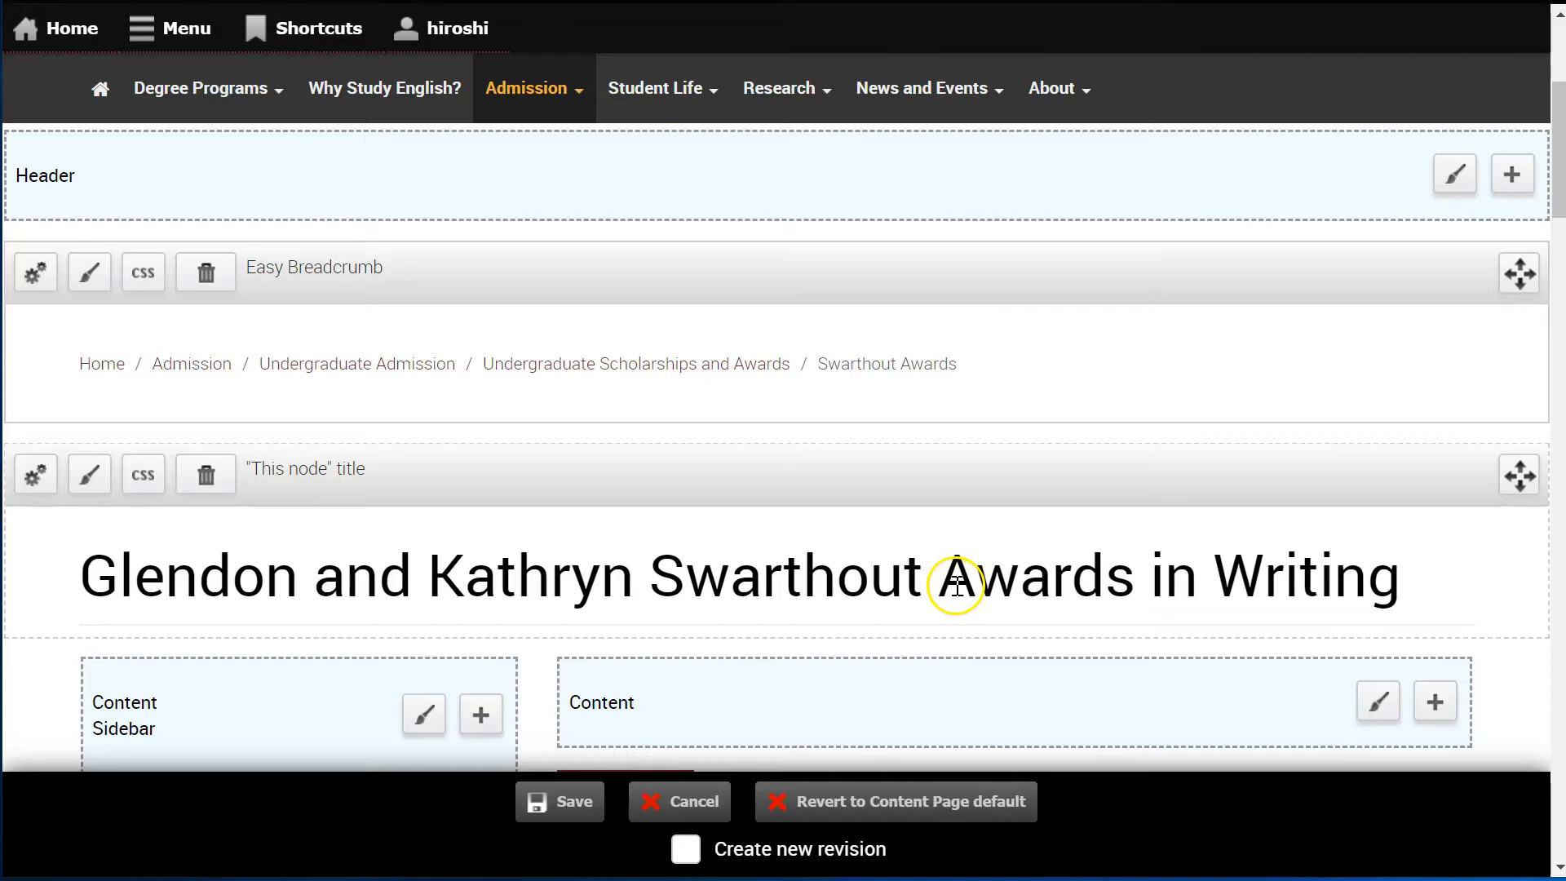
Step: Change the main Content region's panel style to Default Region Style and save the page
{"action": "scroll", "coordinate": [954, 584], "scroll_direction": "down", "scroll_amount": 3}
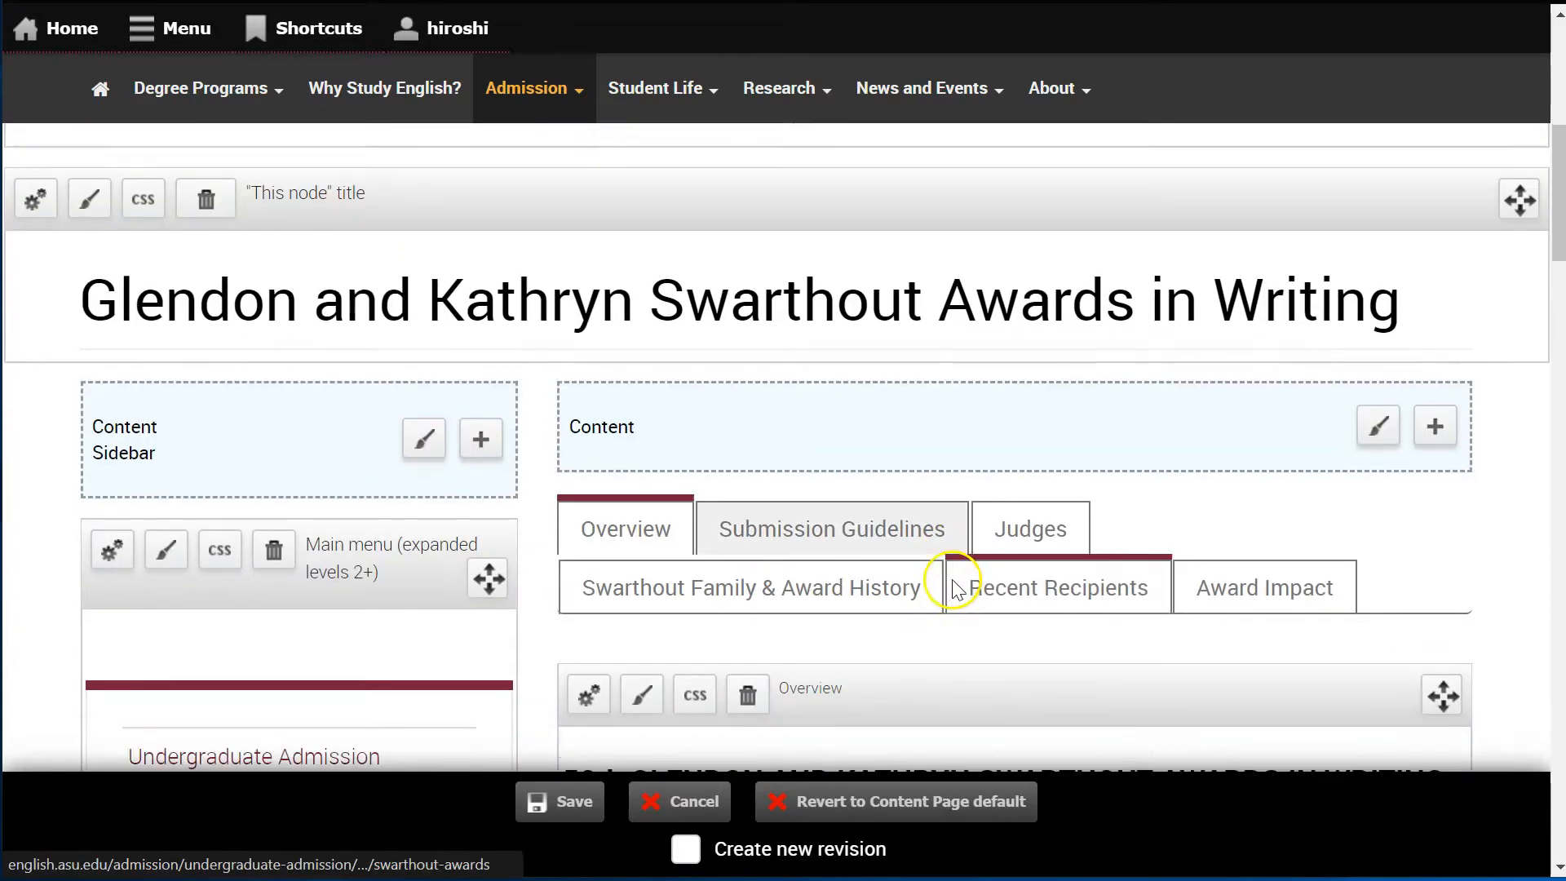
{"action": "scroll", "coordinate": [955, 585], "scroll_direction": "down", "scroll_amount": 1}
{"action": "scroll", "coordinate": [952, 581], "scroll_direction": "down", "scroll_amount": 3}
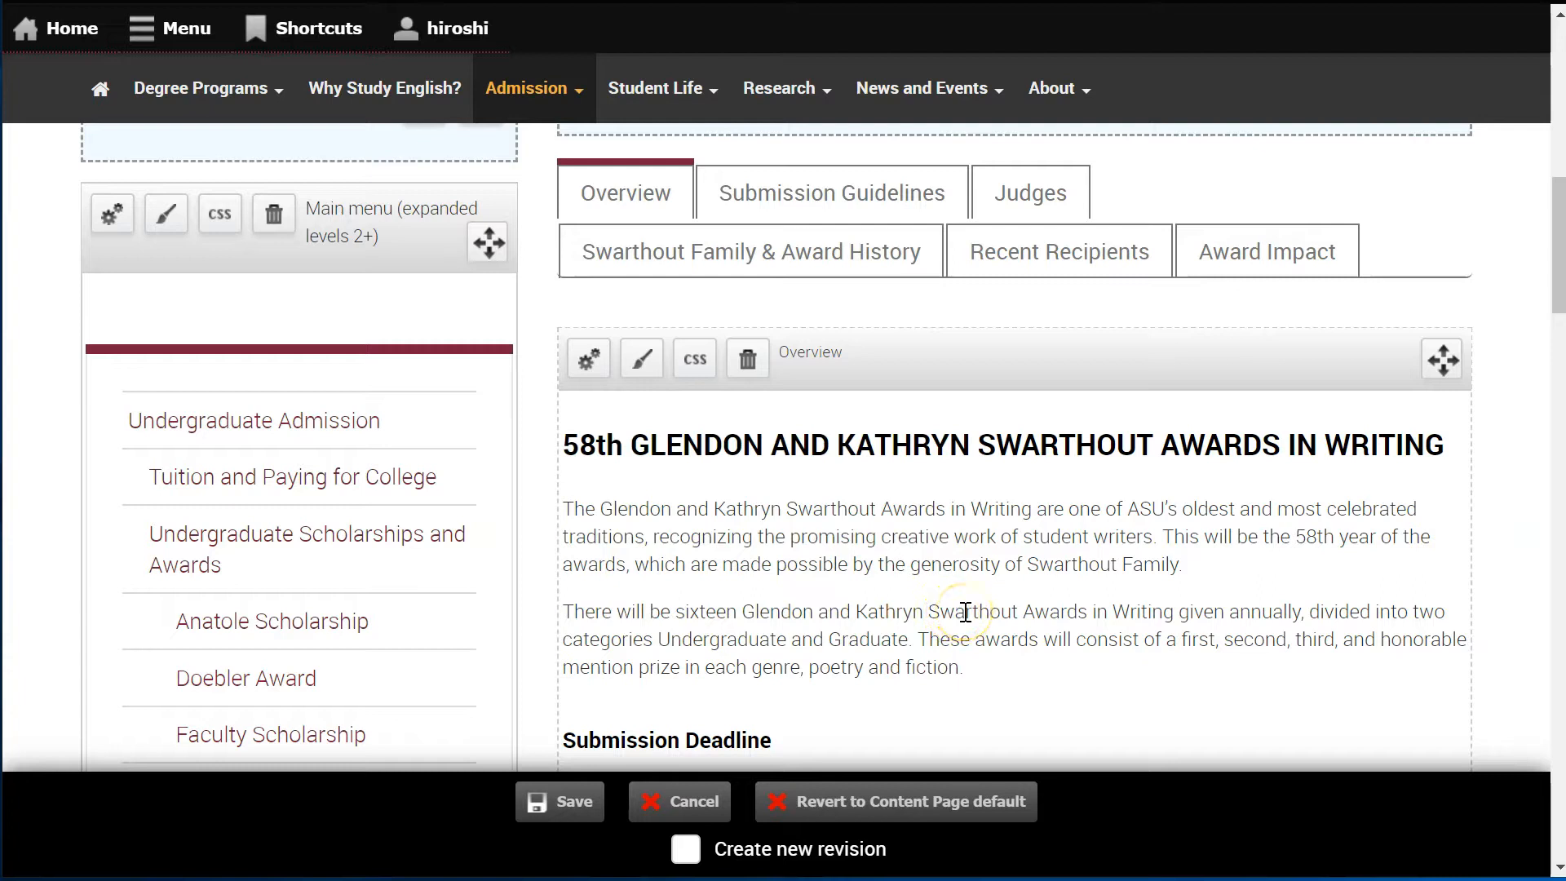
{"action": "scroll", "coordinate": [965, 612], "scroll_direction": "up", "scroll_amount": 2}
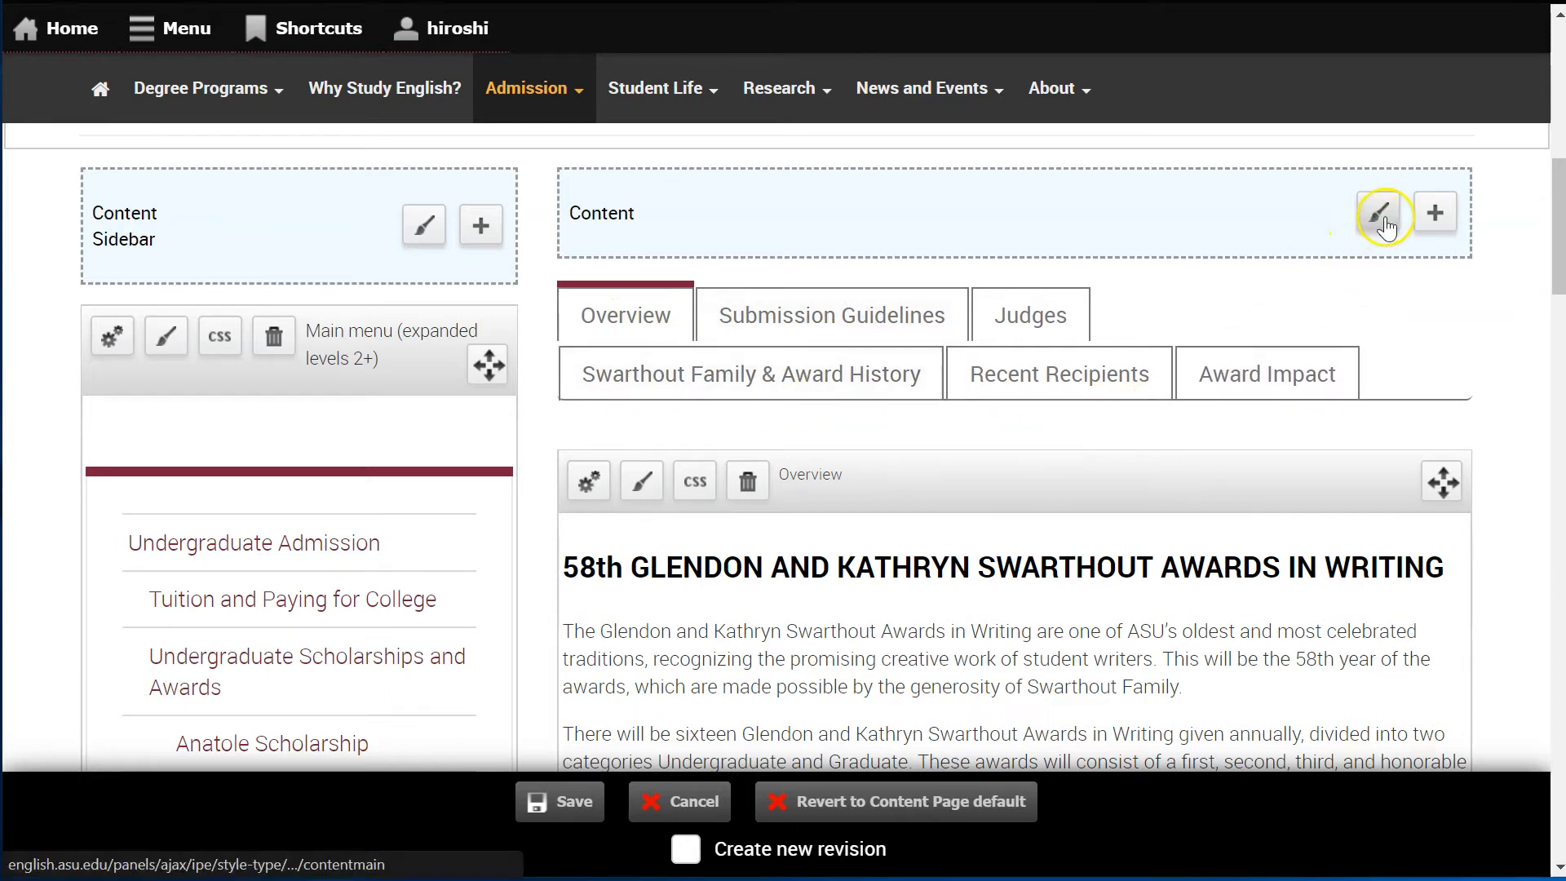
{"action": "scroll", "coordinate": [1311, 279], "scroll_direction": "up", "scroll_amount": 2}
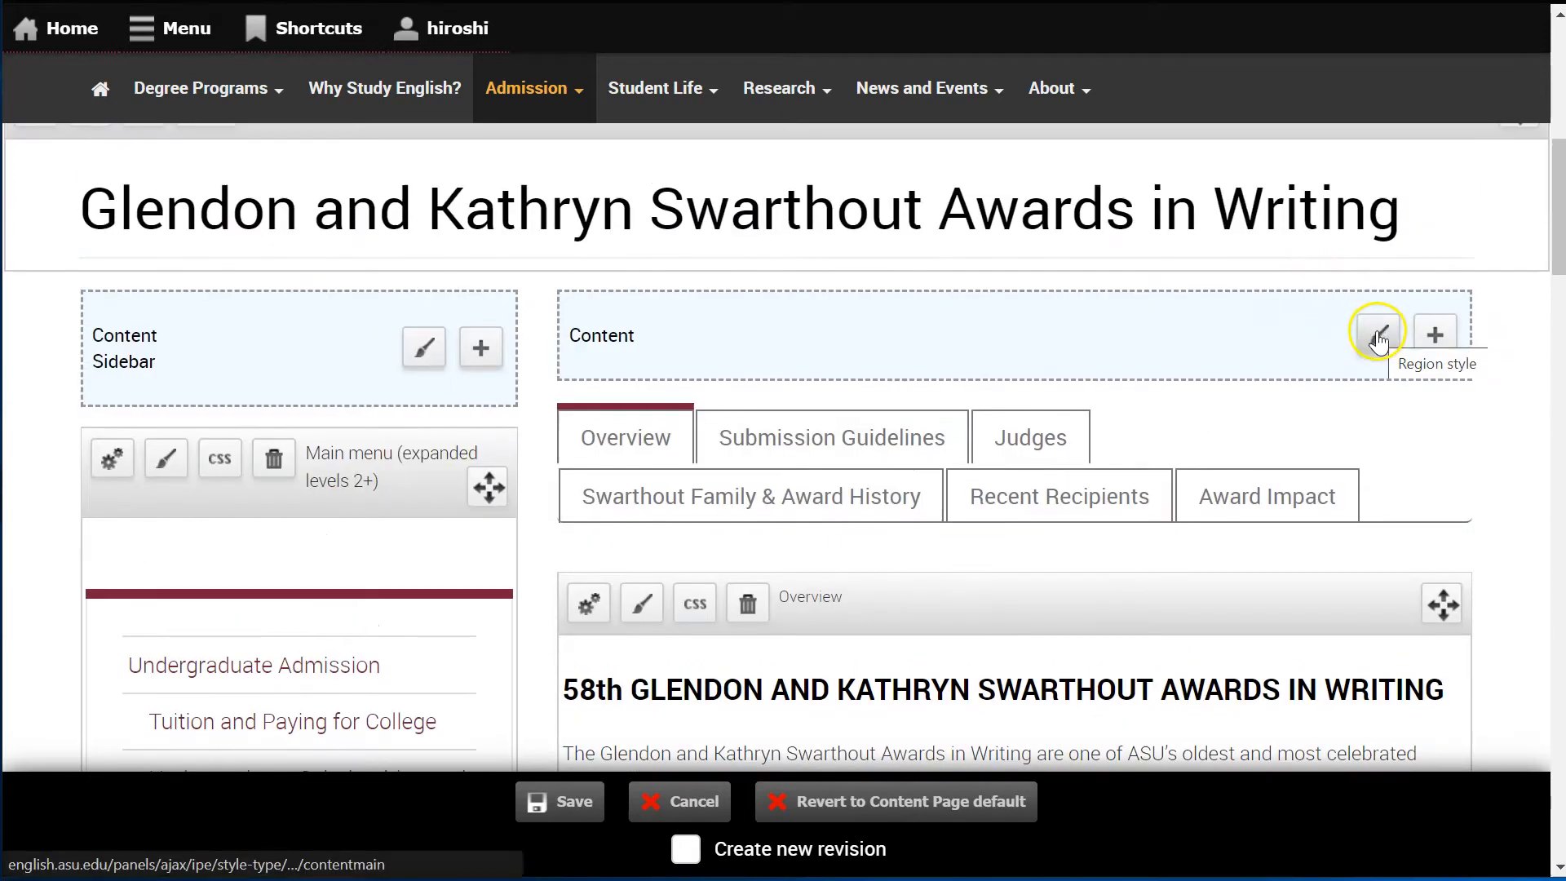
{"action": "left_click", "coordinate": [1378, 334]}
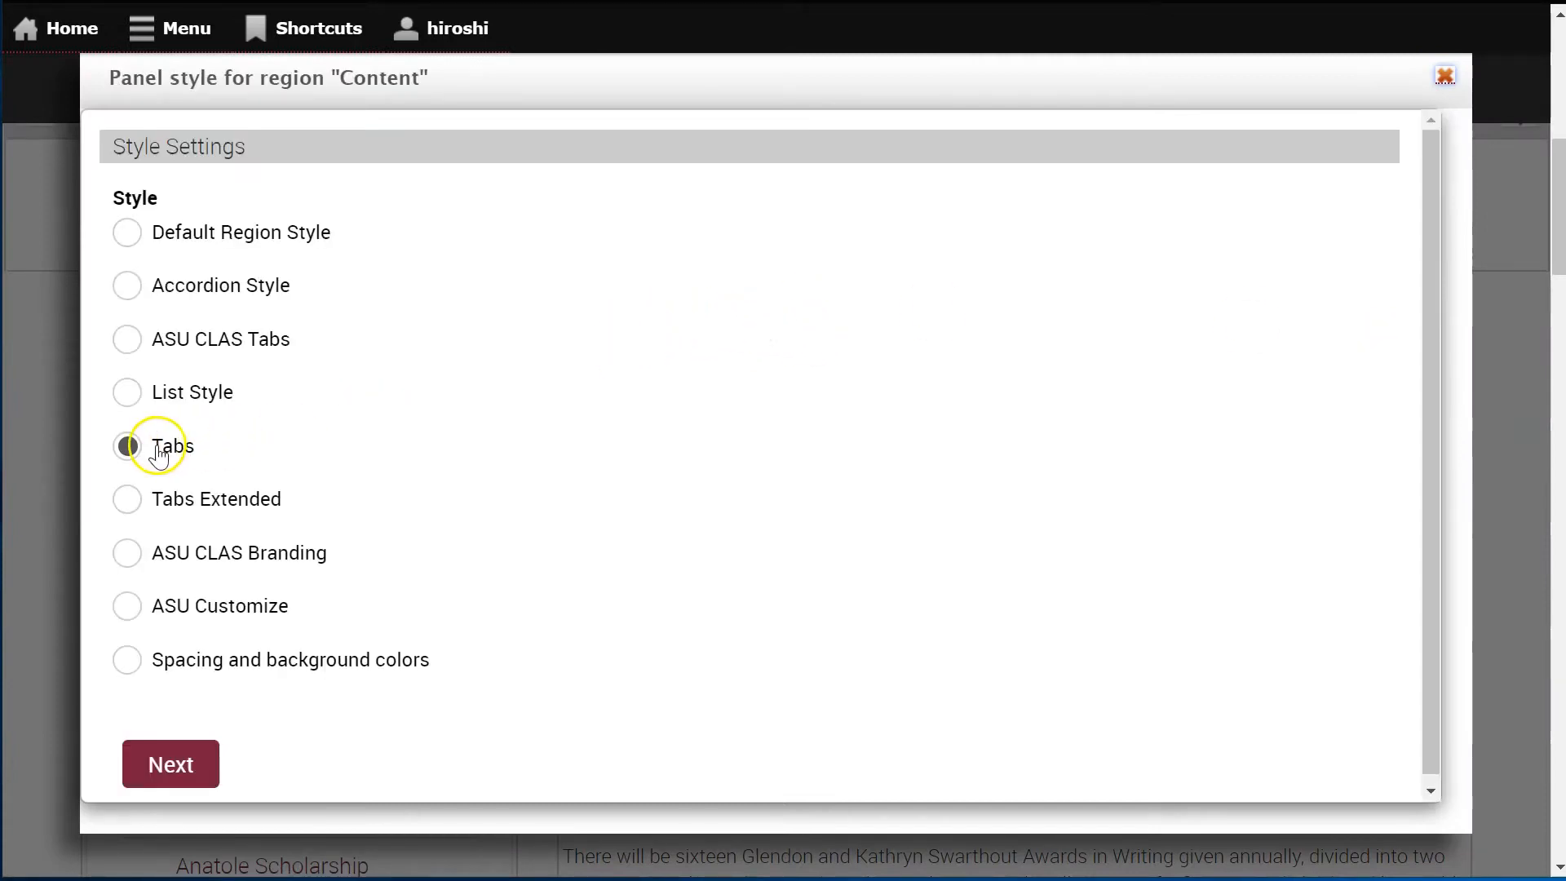
{"action": "left_click", "coordinate": [183, 236]}
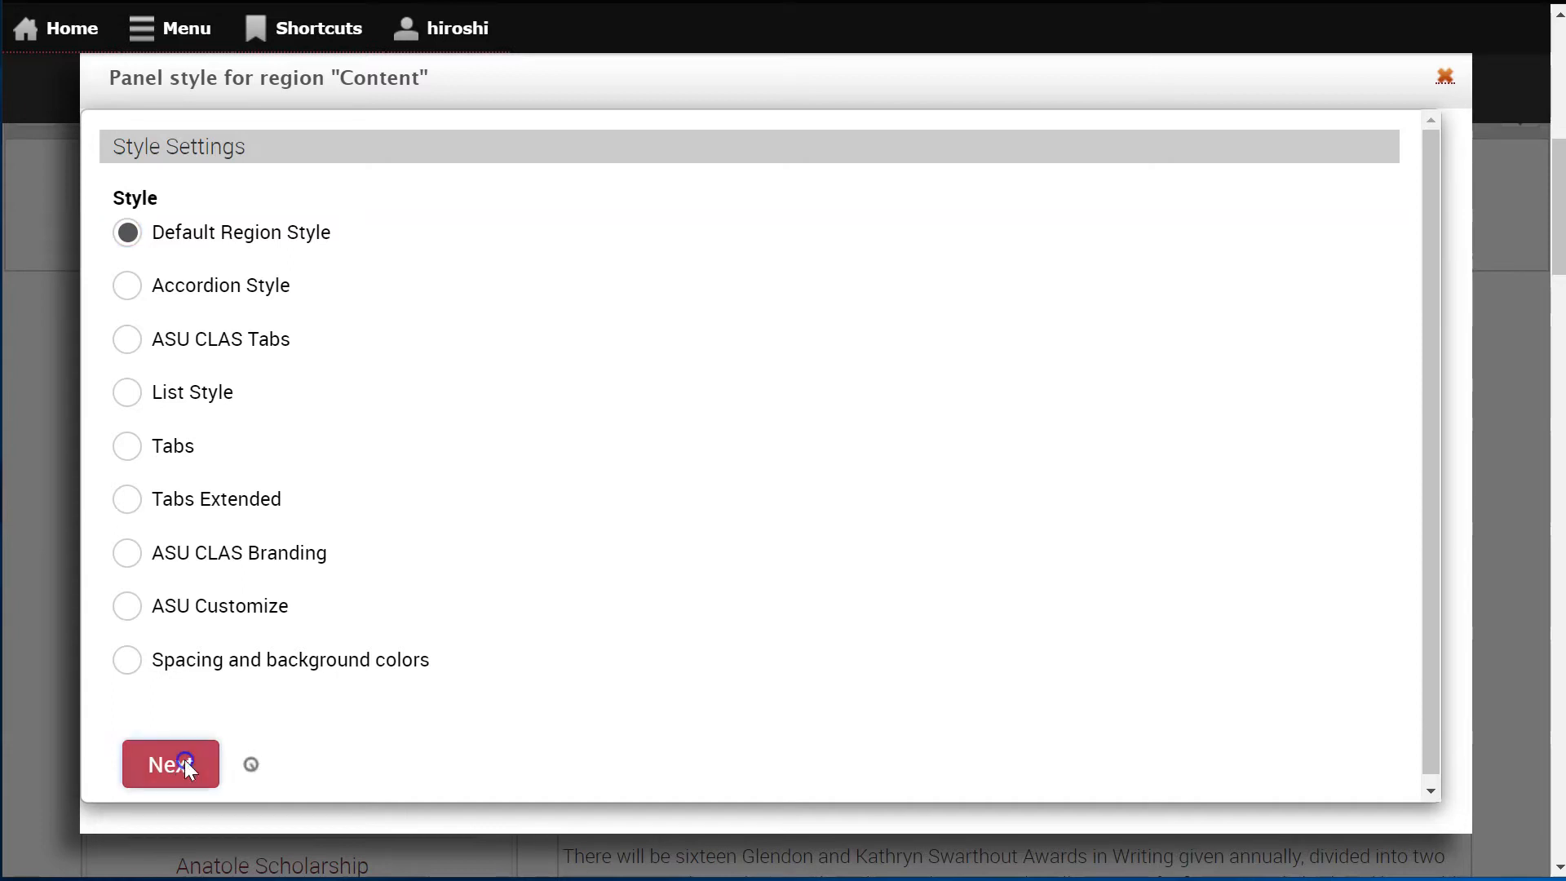
{"action": "left_click", "coordinate": [184, 761]}
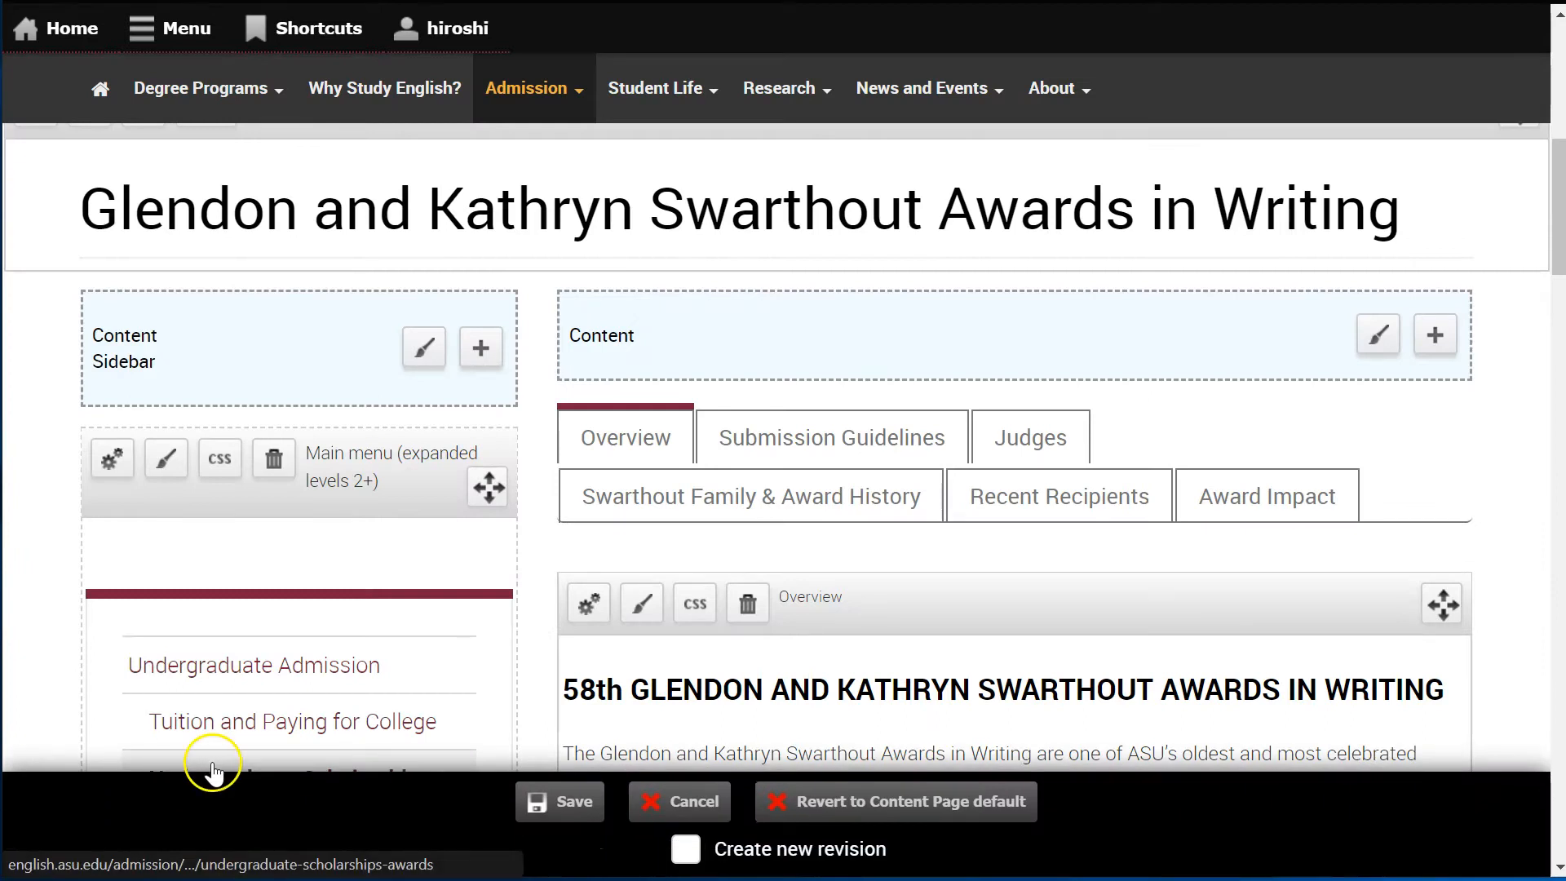
{"action": "left_click", "coordinate": [542, 804]}
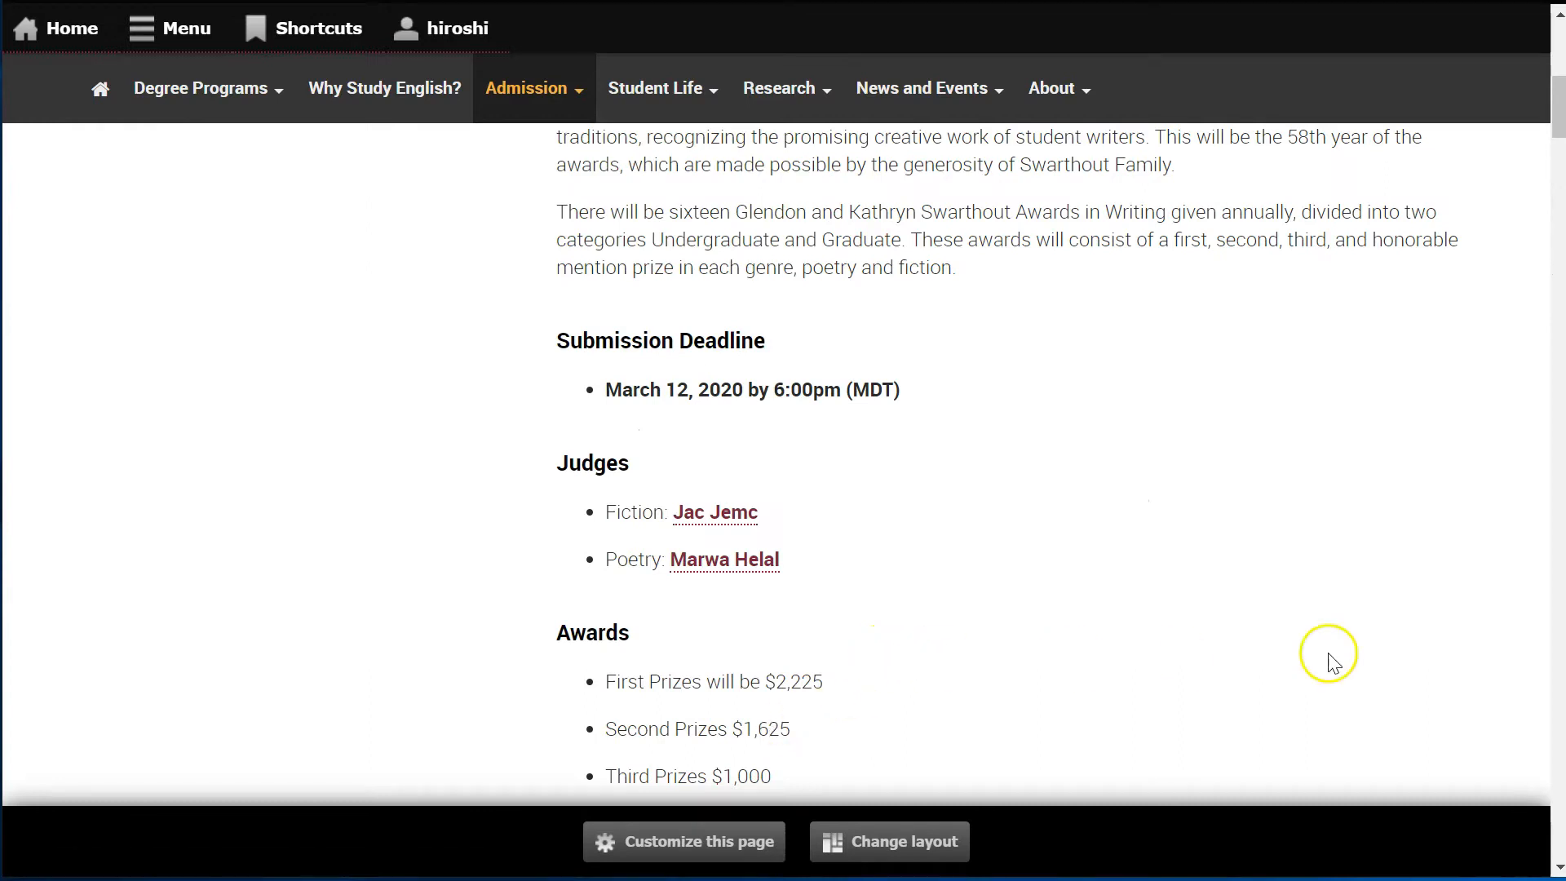
Step: Reopen the page for customization and start a new text pane in the main Content region
{"action": "left_click_drag", "start_coordinate": [1560, 118], "coordinate": [1546, 72]}
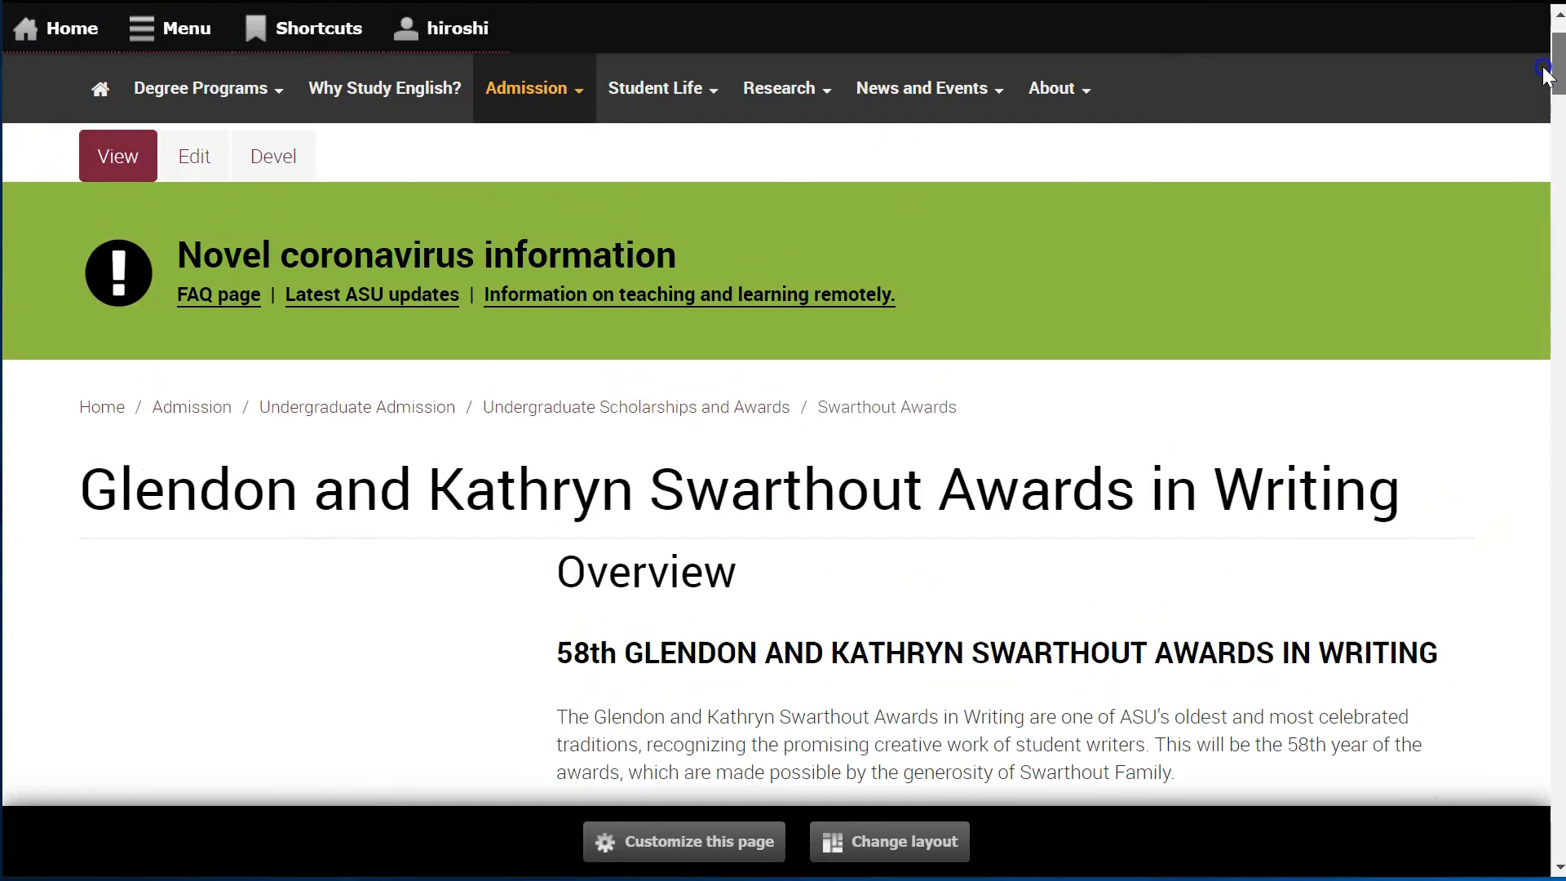
{"action": "left_click", "coordinate": [660, 851]}
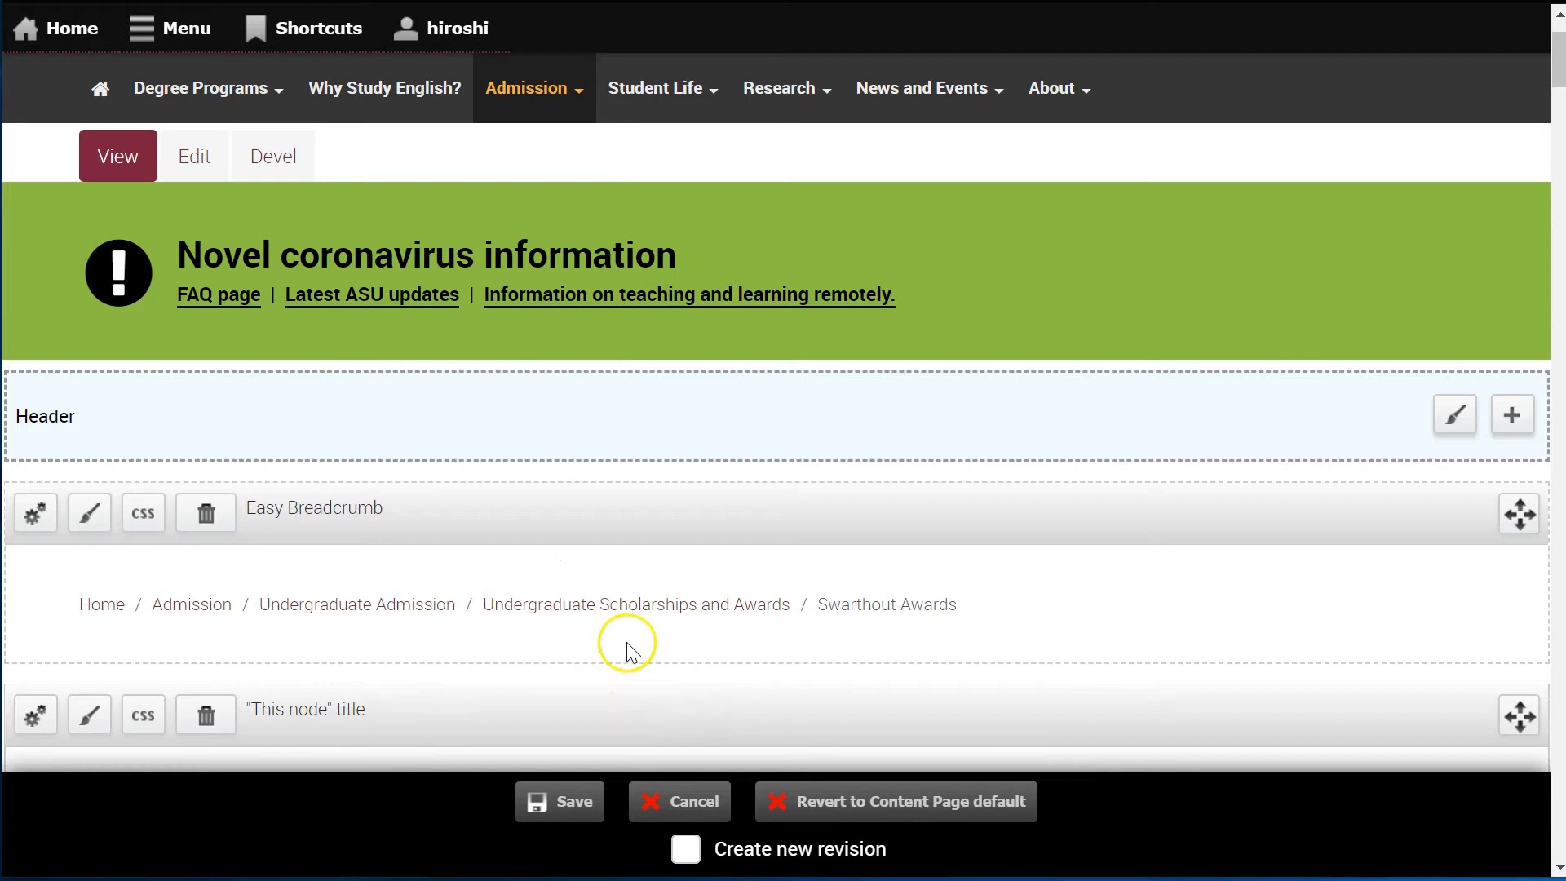
{"action": "scroll", "coordinate": [627, 651], "scroll_direction": "down", "scroll_amount": 7}
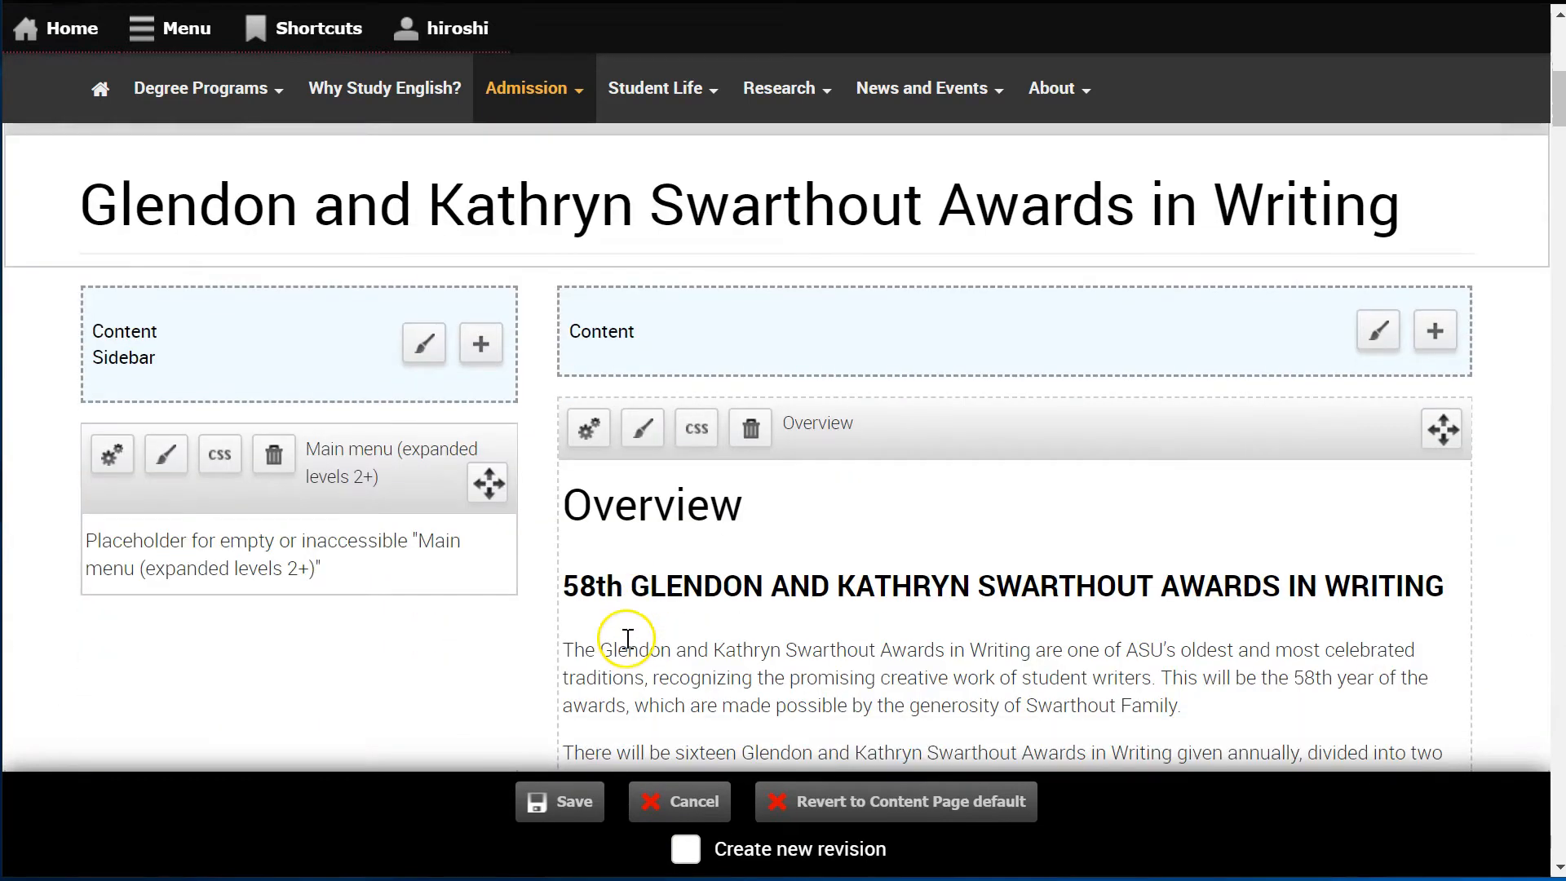
{"action": "scroll", "coordinate": [627, 638], "scroll_direction": "down", "scroll_amount": 1}
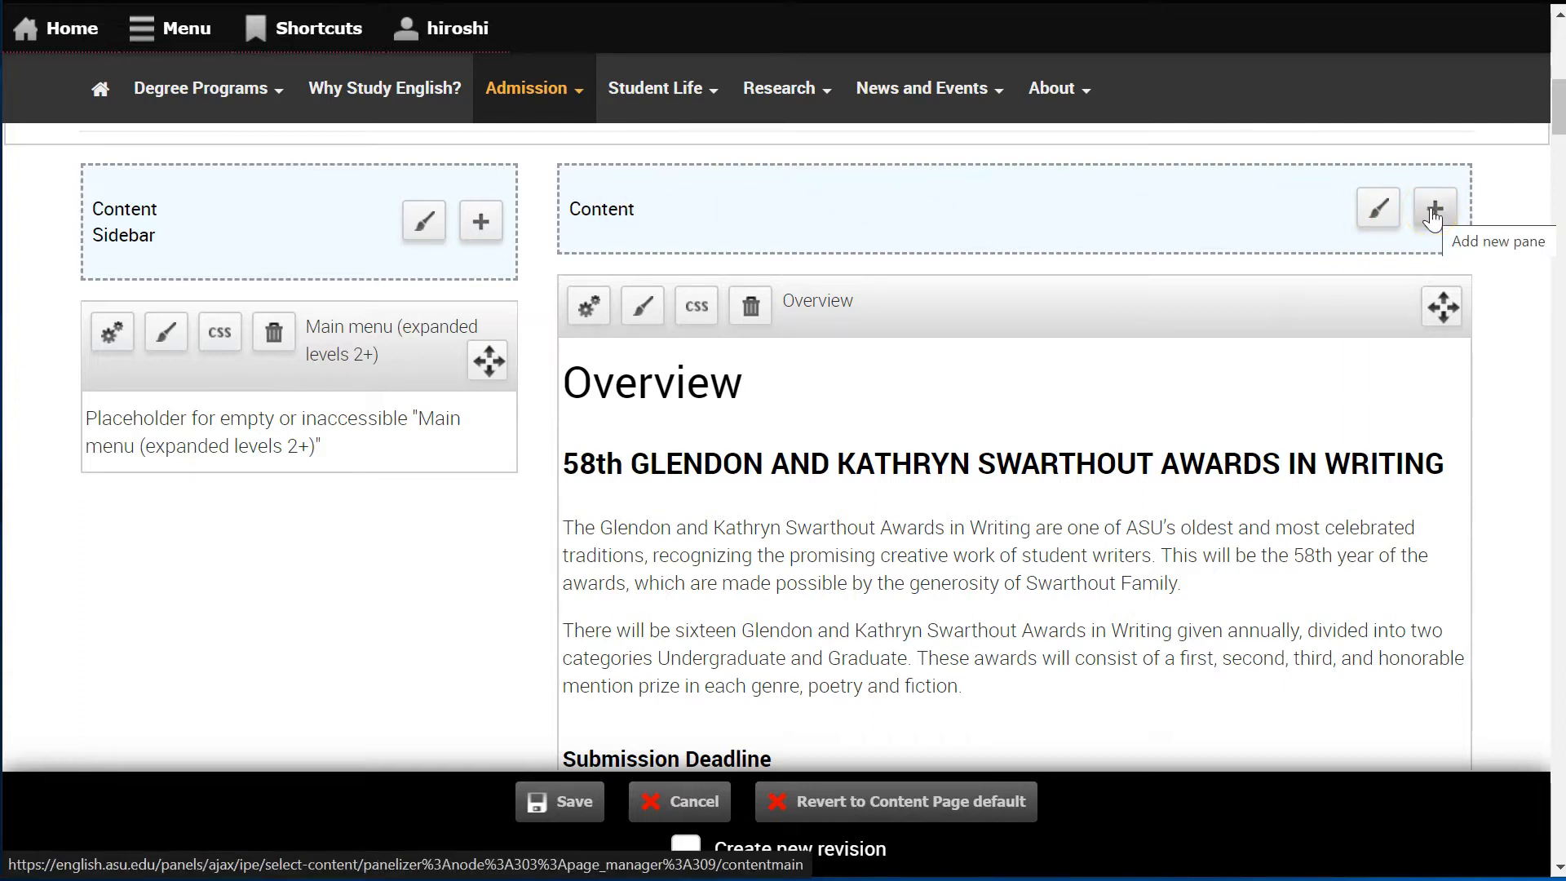
{"action": "left_click", "coordinate": [1433, 213]}
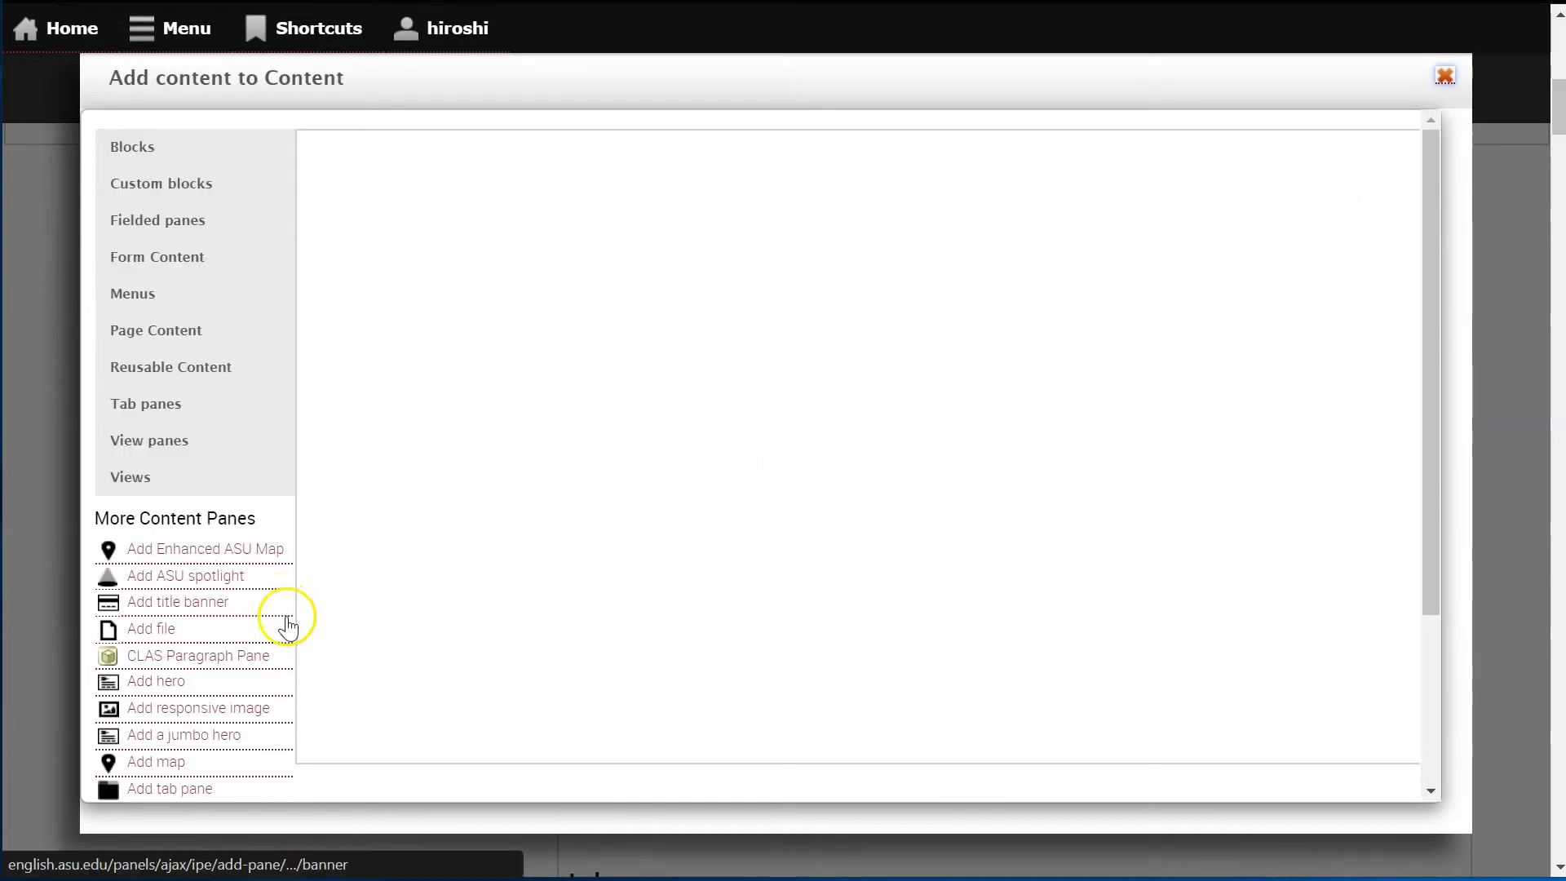
{"action": "scroll", "coordinate": [285, 624], "scroll_direction": "down", "scroll_amount": 2}
{"action": "scroll", "coordinate": [285, 627], "scroll_direction": "down", "scroll_amount": 1}
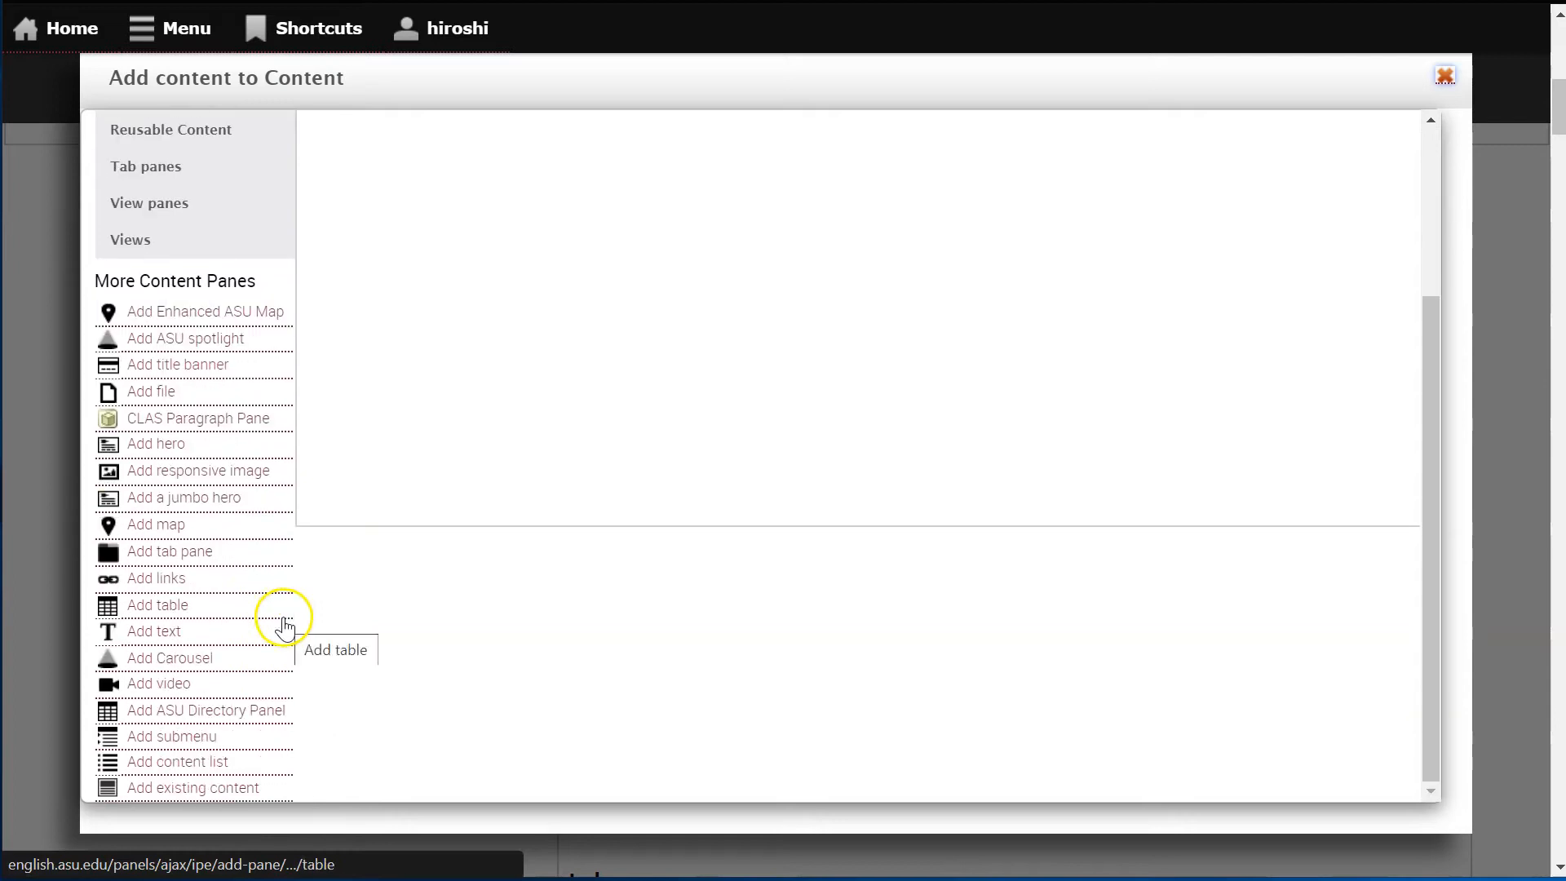
{"action": "scroll", "coordinate": [287, 628], "scroll_direction": "down", "scroll_amount": 2}
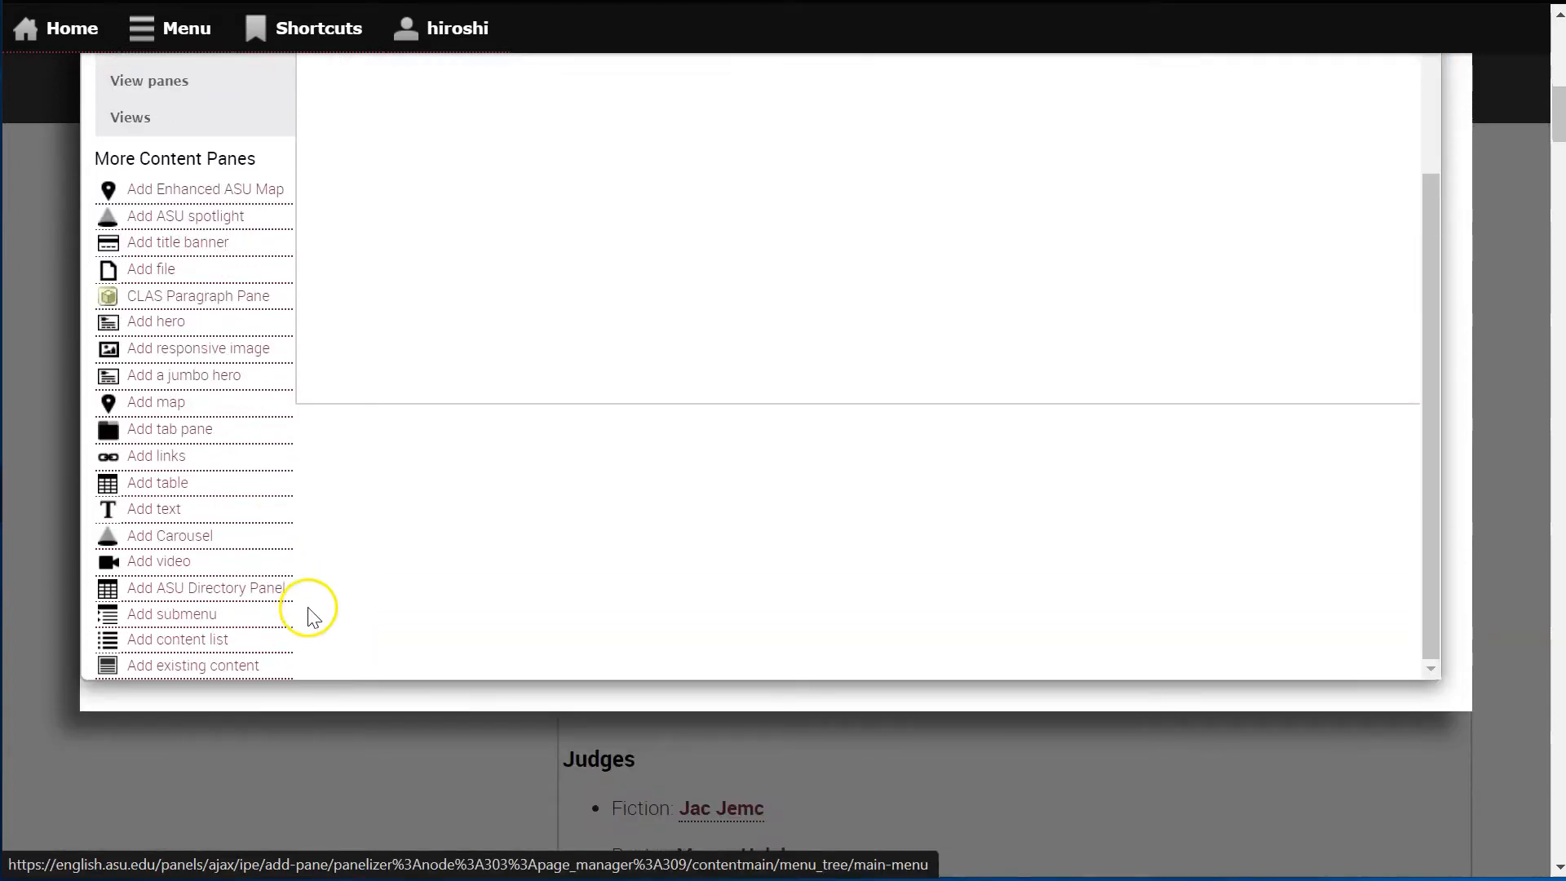
{"action": "scroll", "coordinate": [390, 598], "scroll_direction": "up", "scroll_amount": 2}
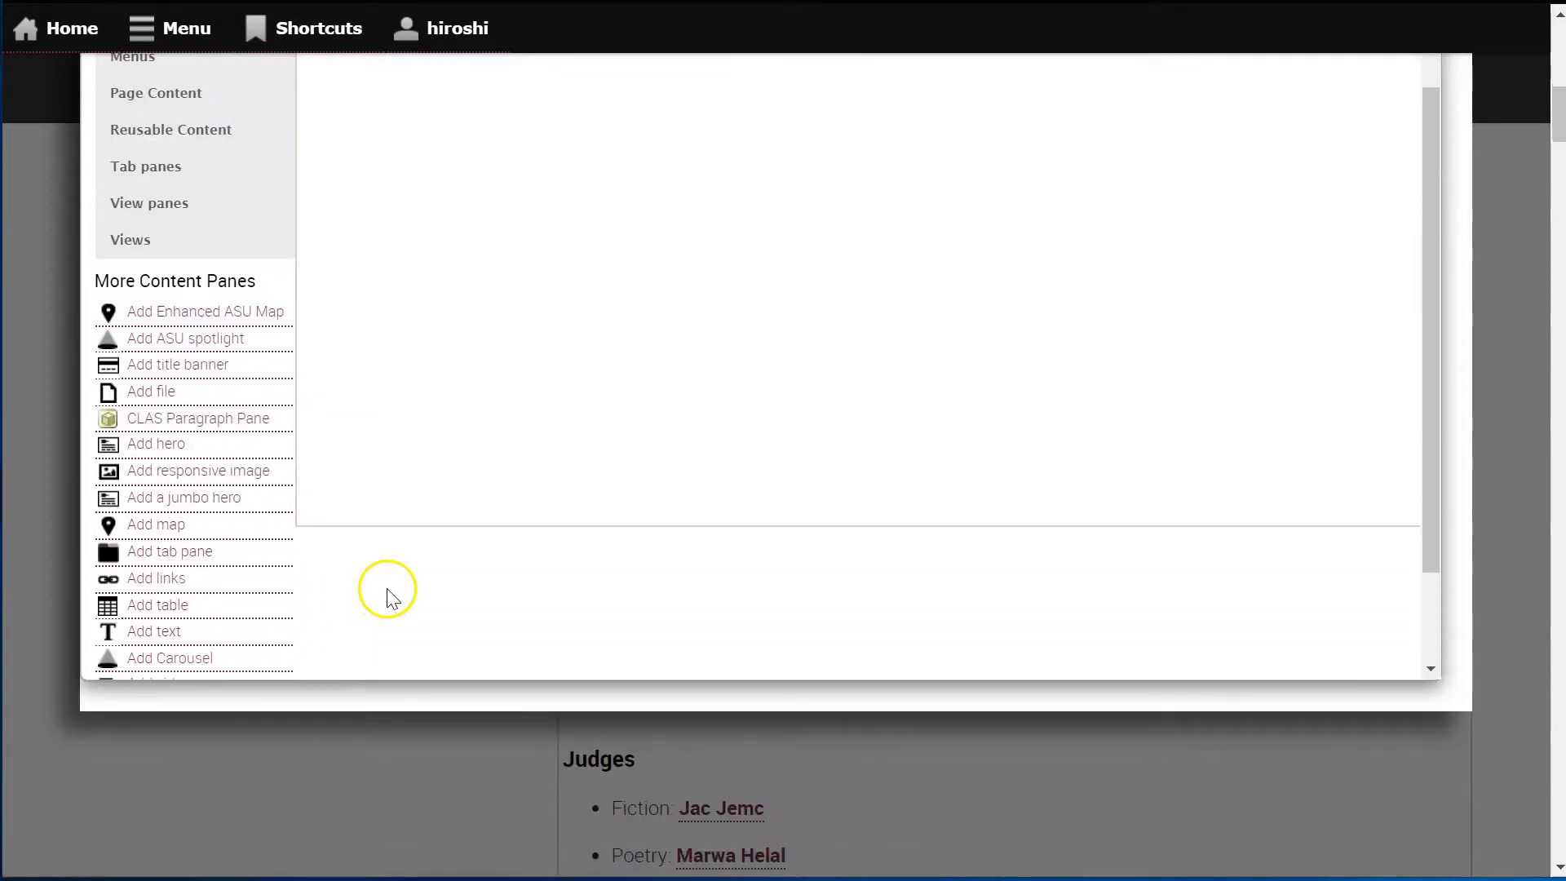
{"action": "left_click", "coordinate": [169, 637]}
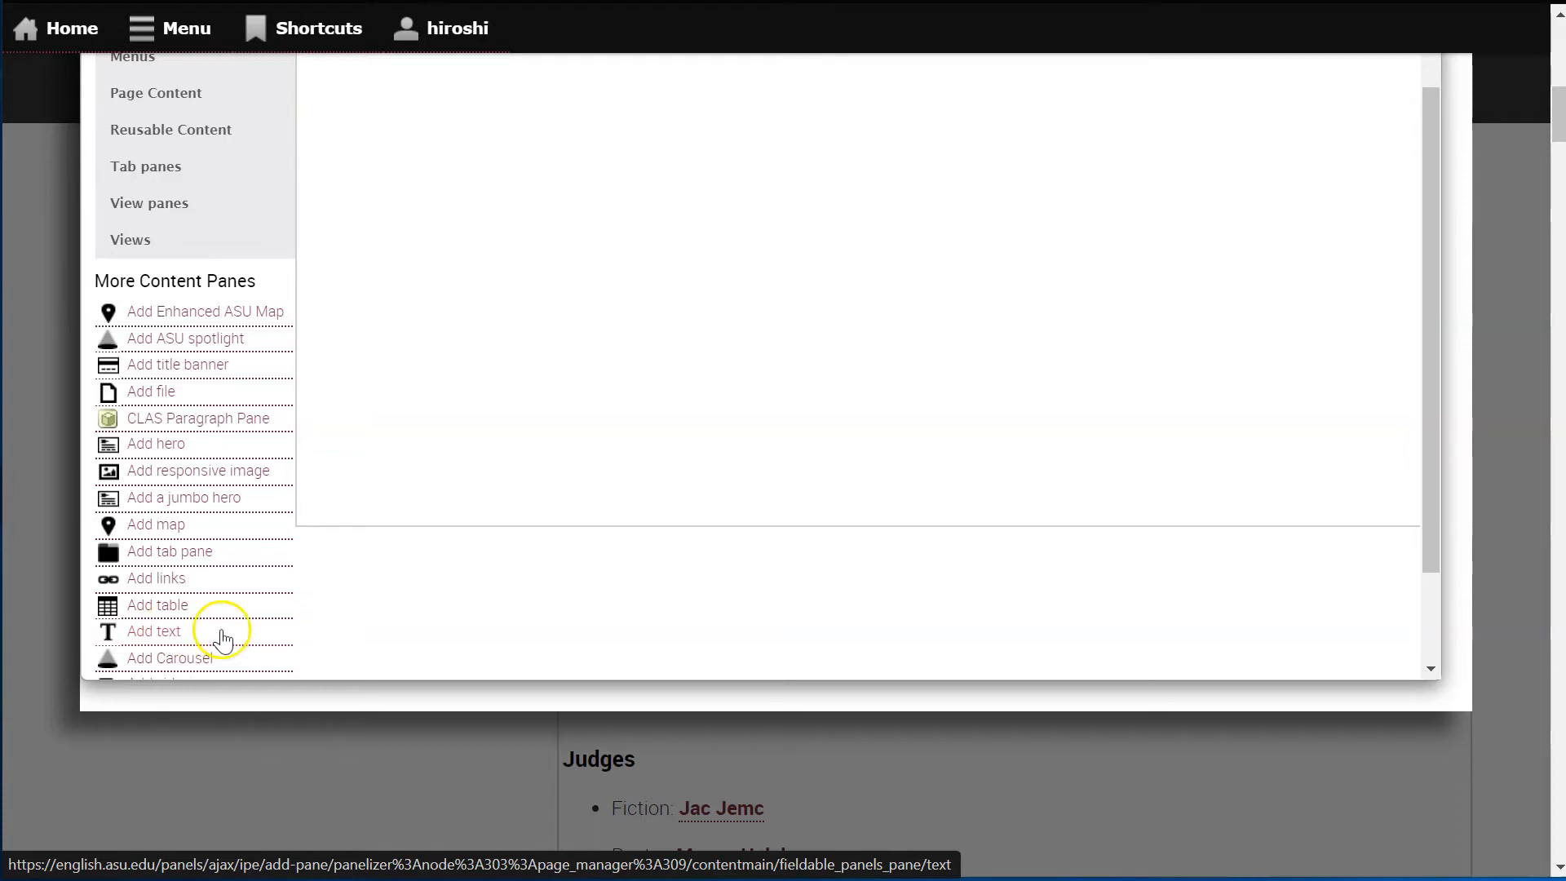
{"action": "left_click", "coordinate": [169, 636]}
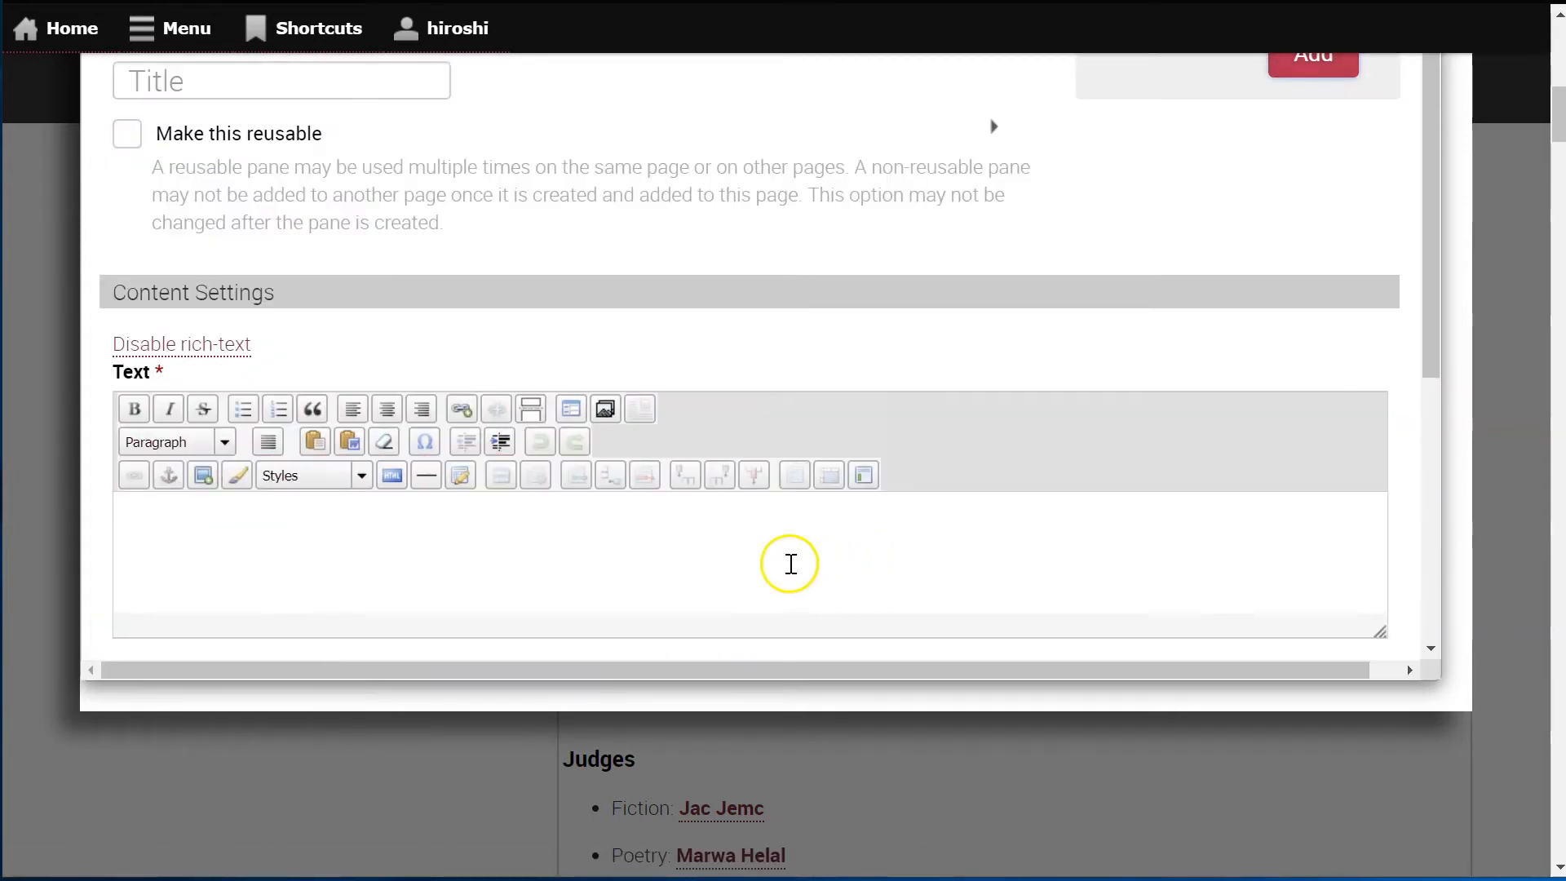
Step: Title the new text pane "Videos"
{"action": "scroll", "coordinate": [1419, 469], "scroll_direction": "up", "scroll_amount": 5}
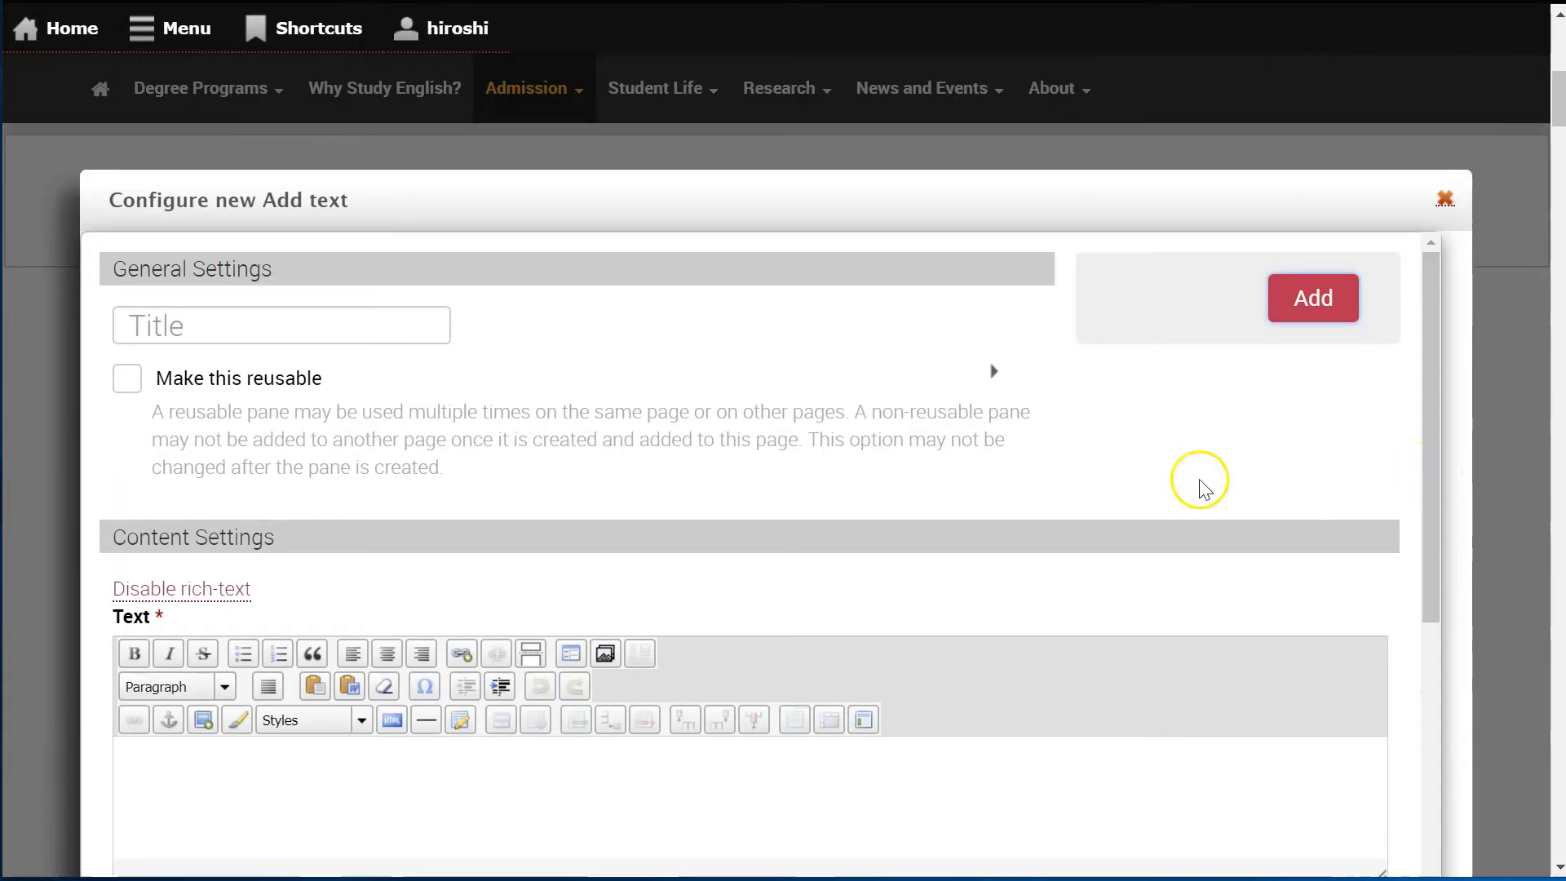
{"action": "left_click", "coordinate": [303, 320]}
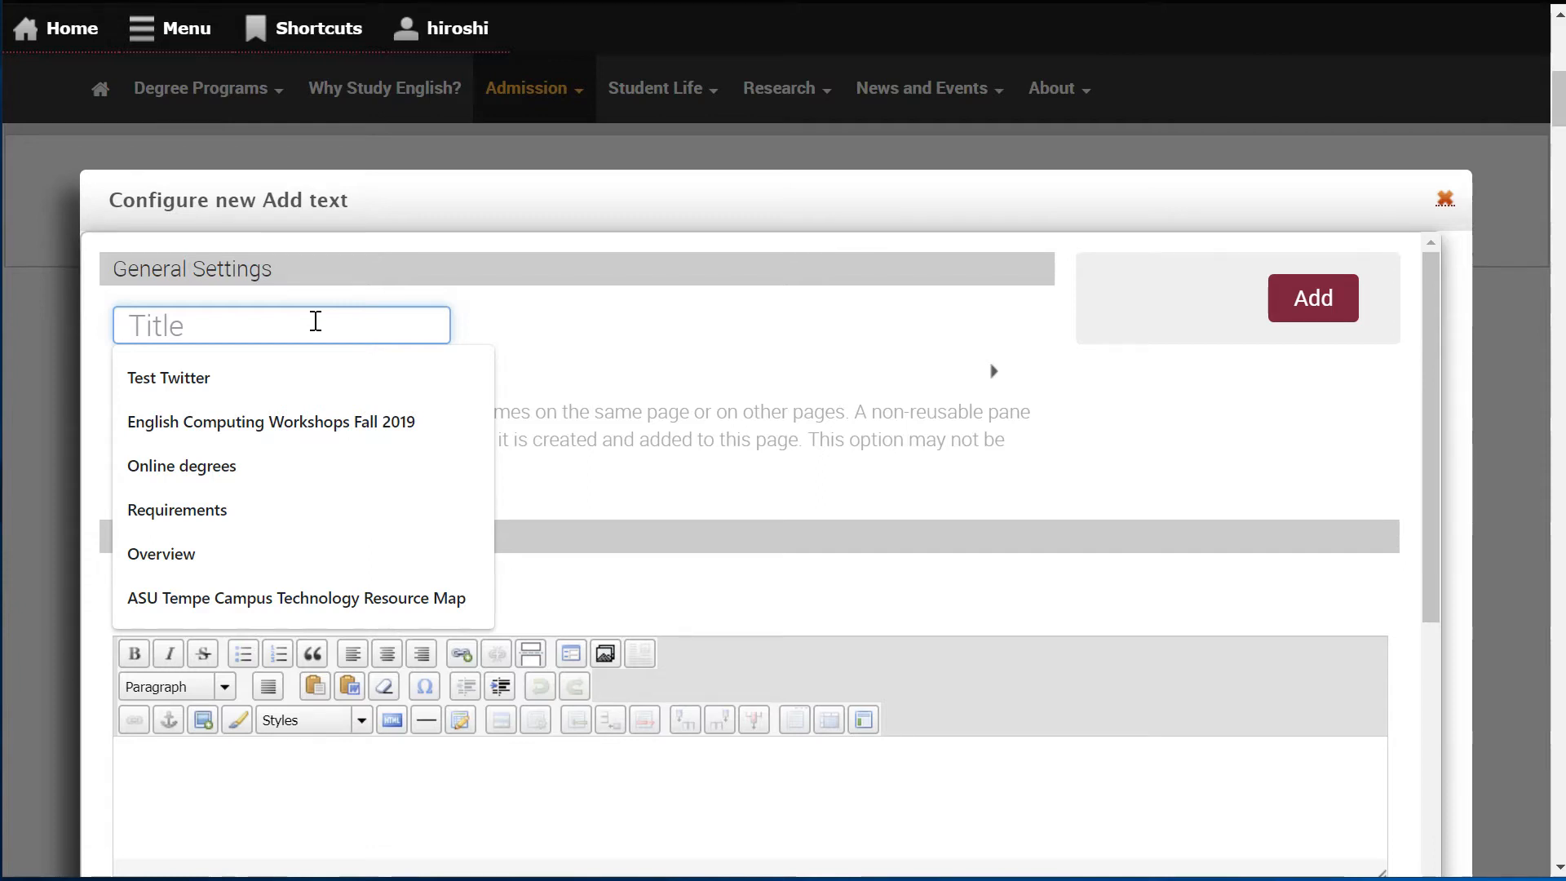
{"action": "type", "text": "V"}
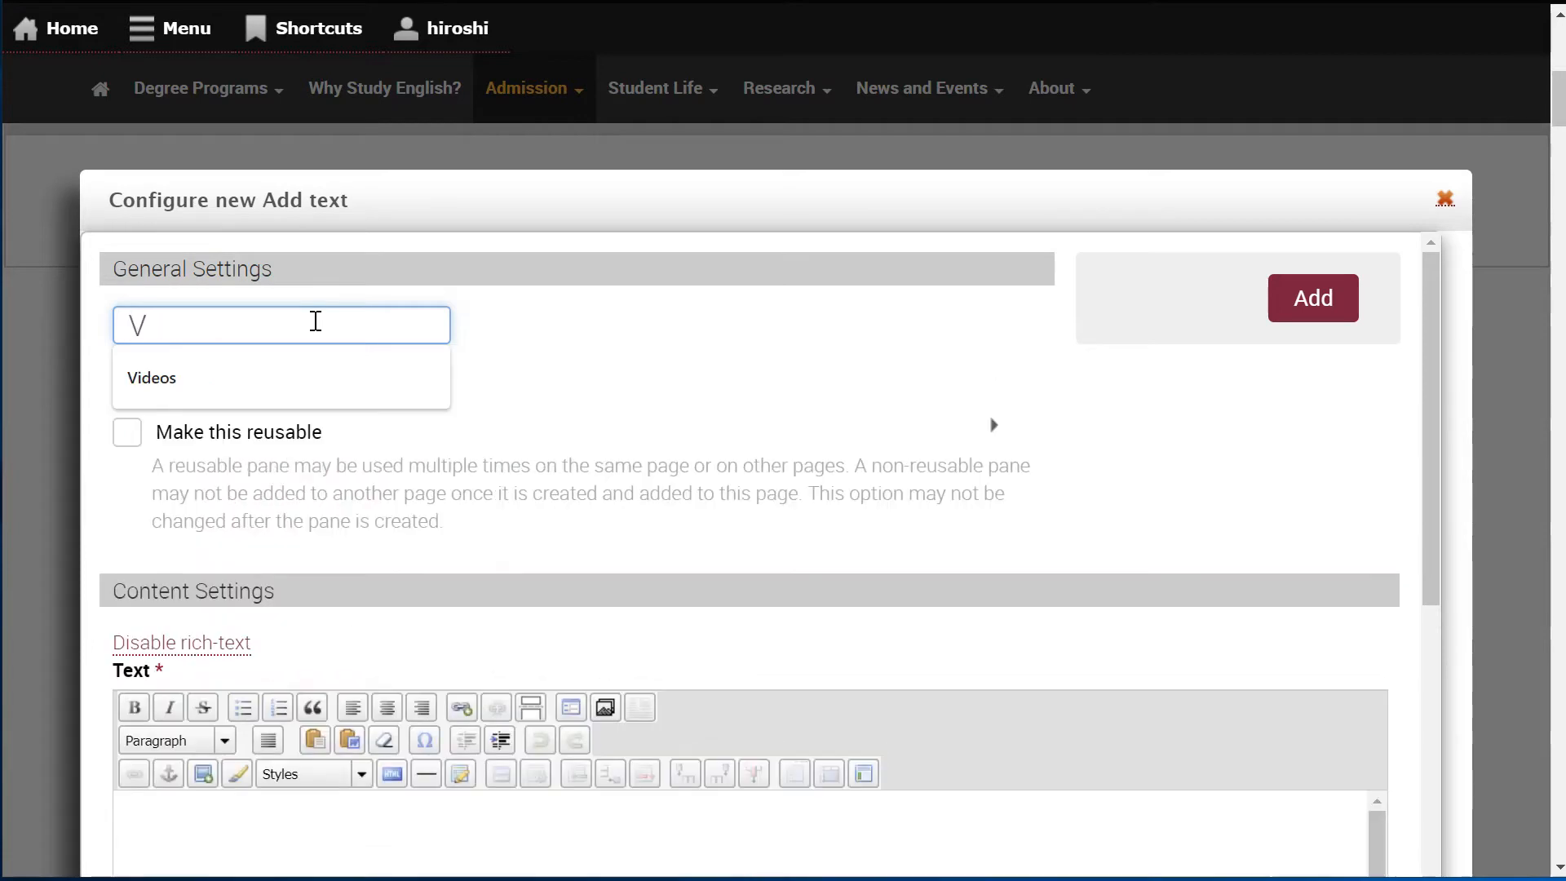
{"action": "type", "text": "ideos"}
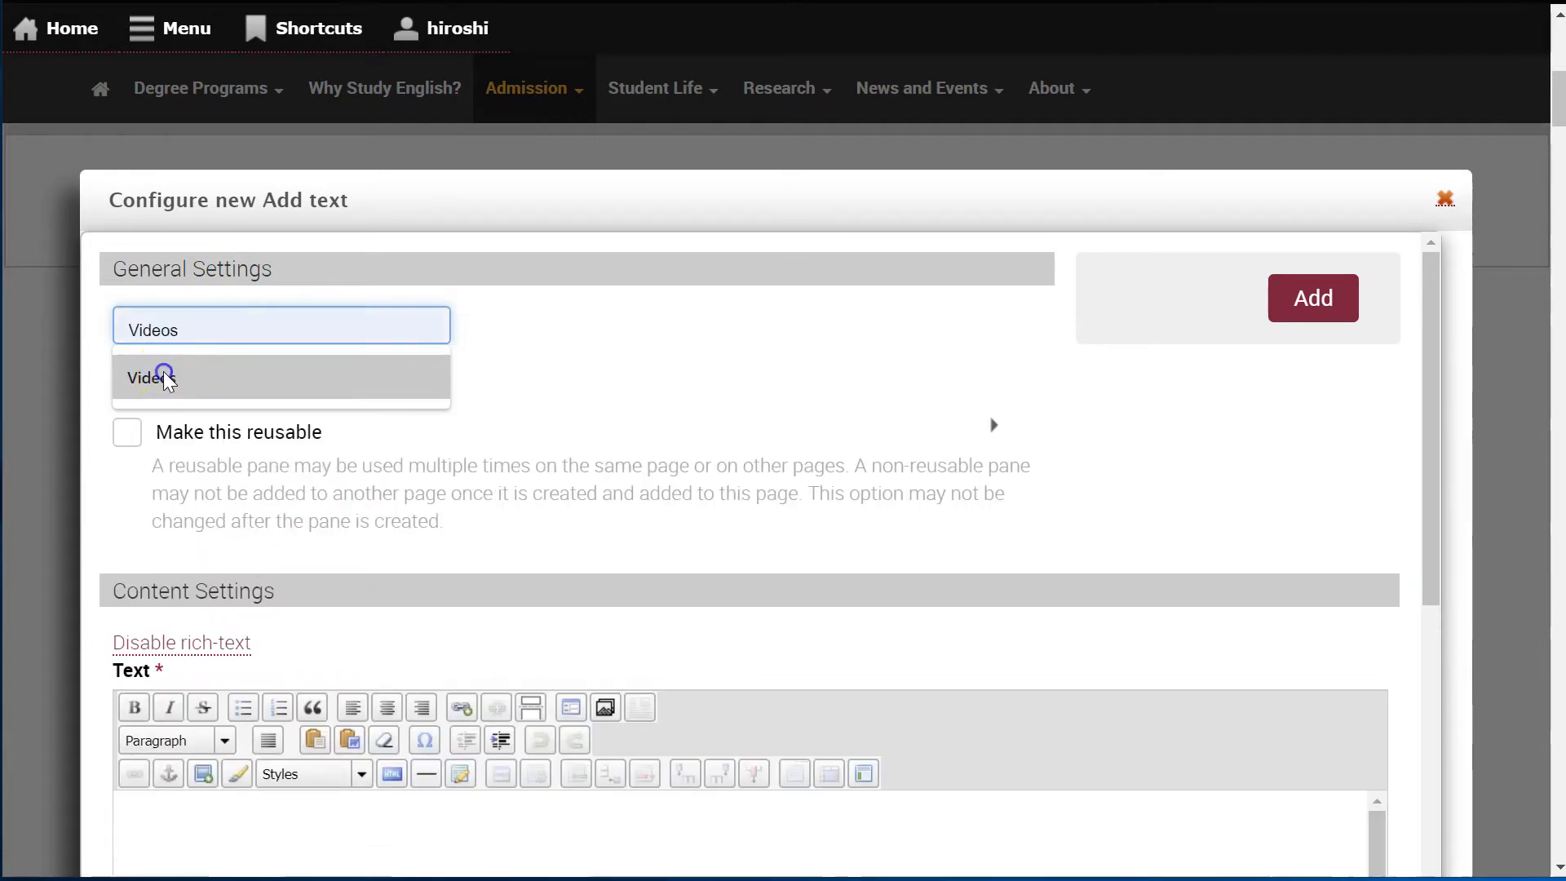
{"action": "left_click", "coordinate": [164, 378]}
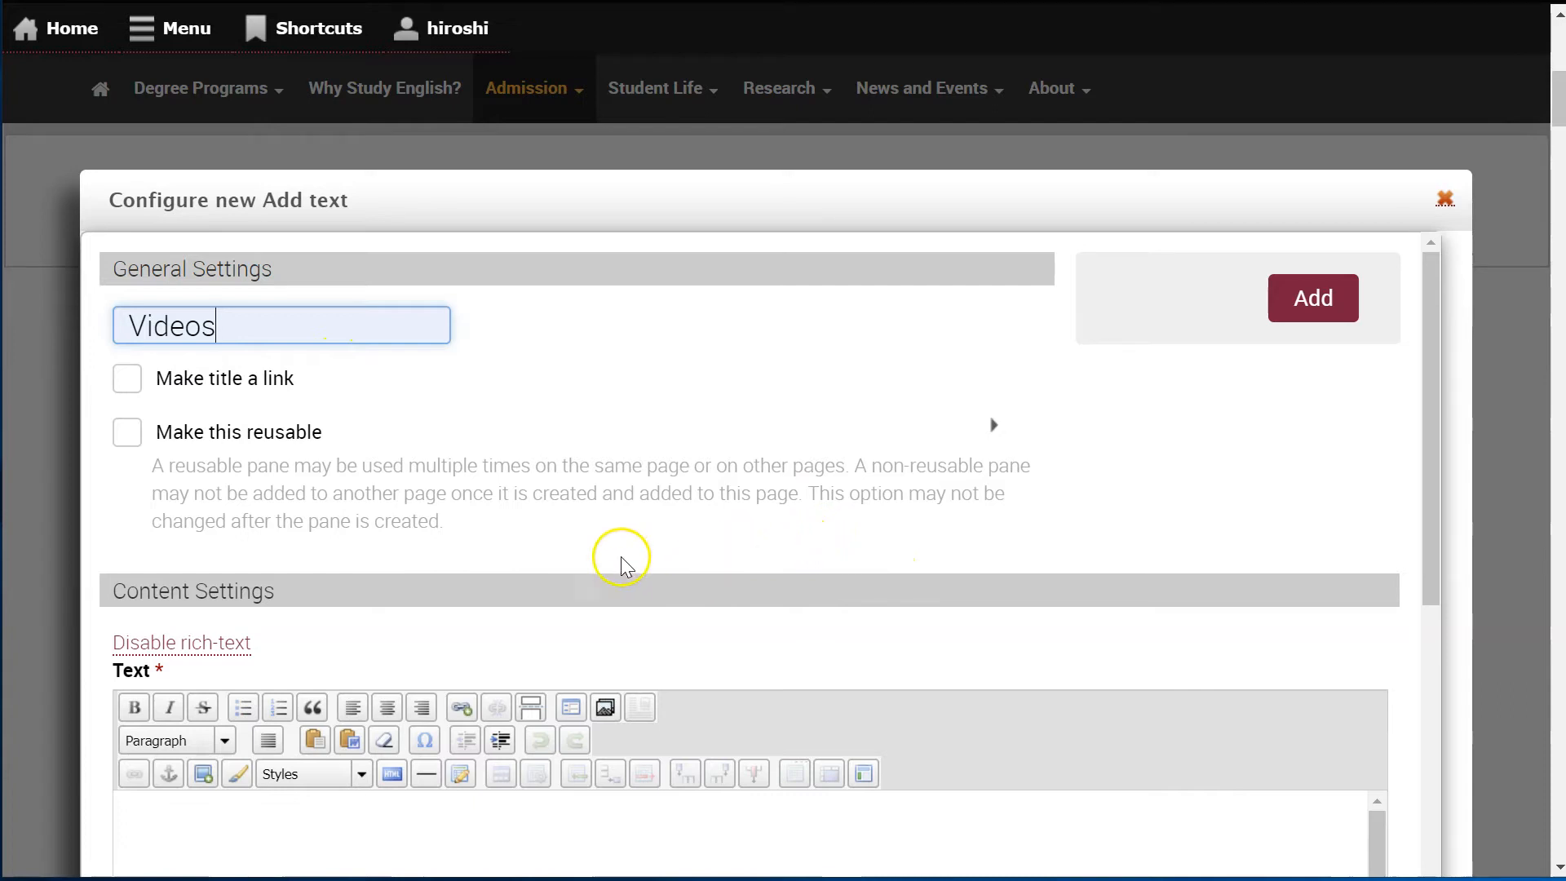
Step: Enter "x" as the pane's placeholder text and add the pane to the page
{"action": "scroll", "coordinate": [1370, 612], "scroll_direction": "down", "scroll_amount": 5}
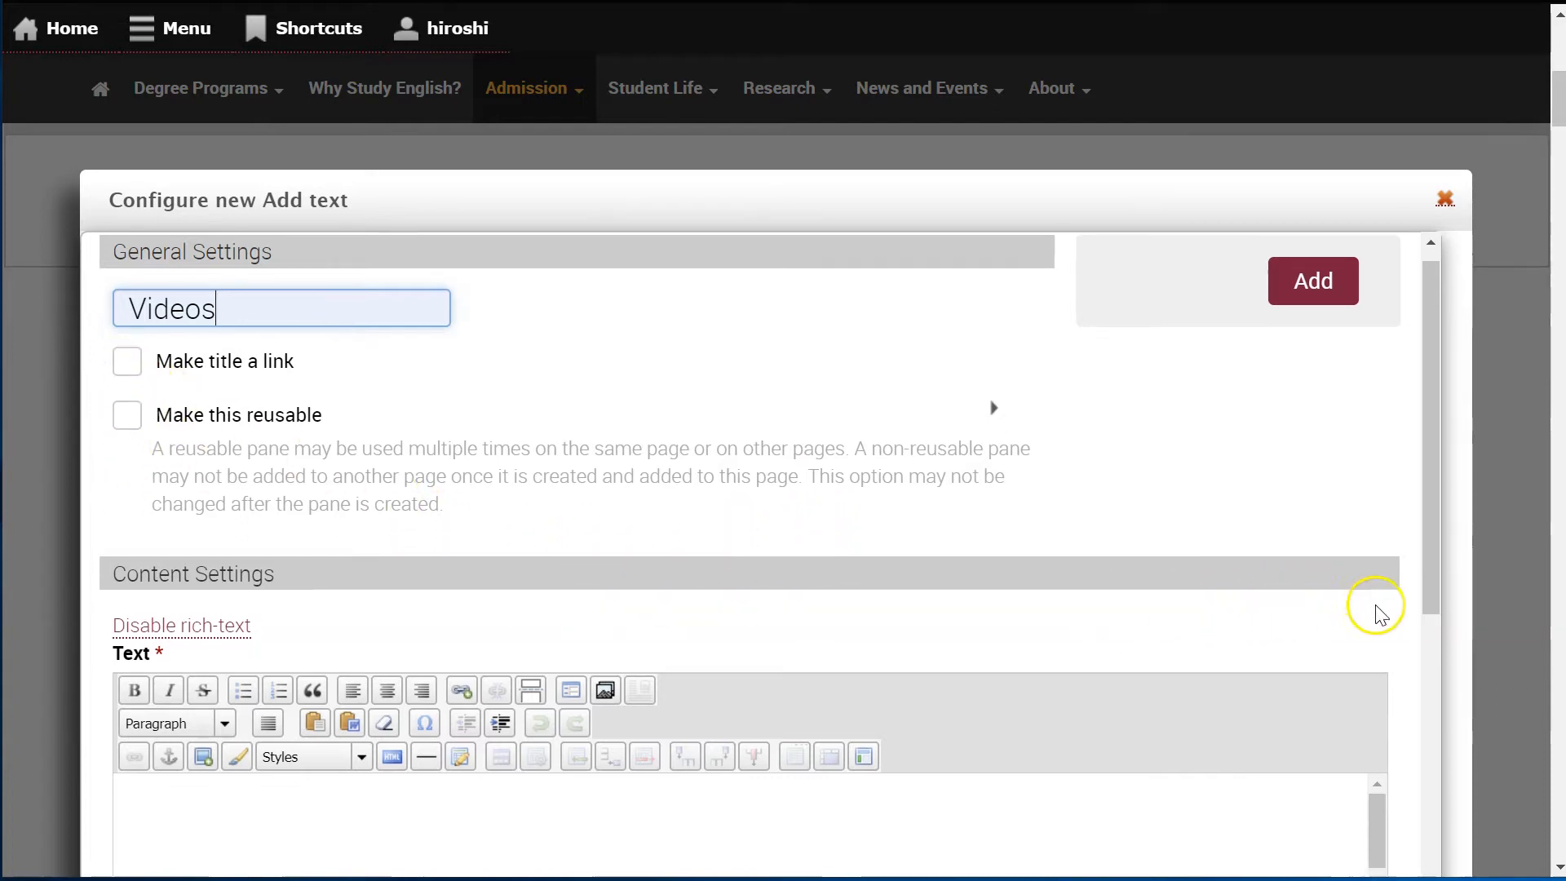
{"action": "left_click", "coordinate": [342, 479]}
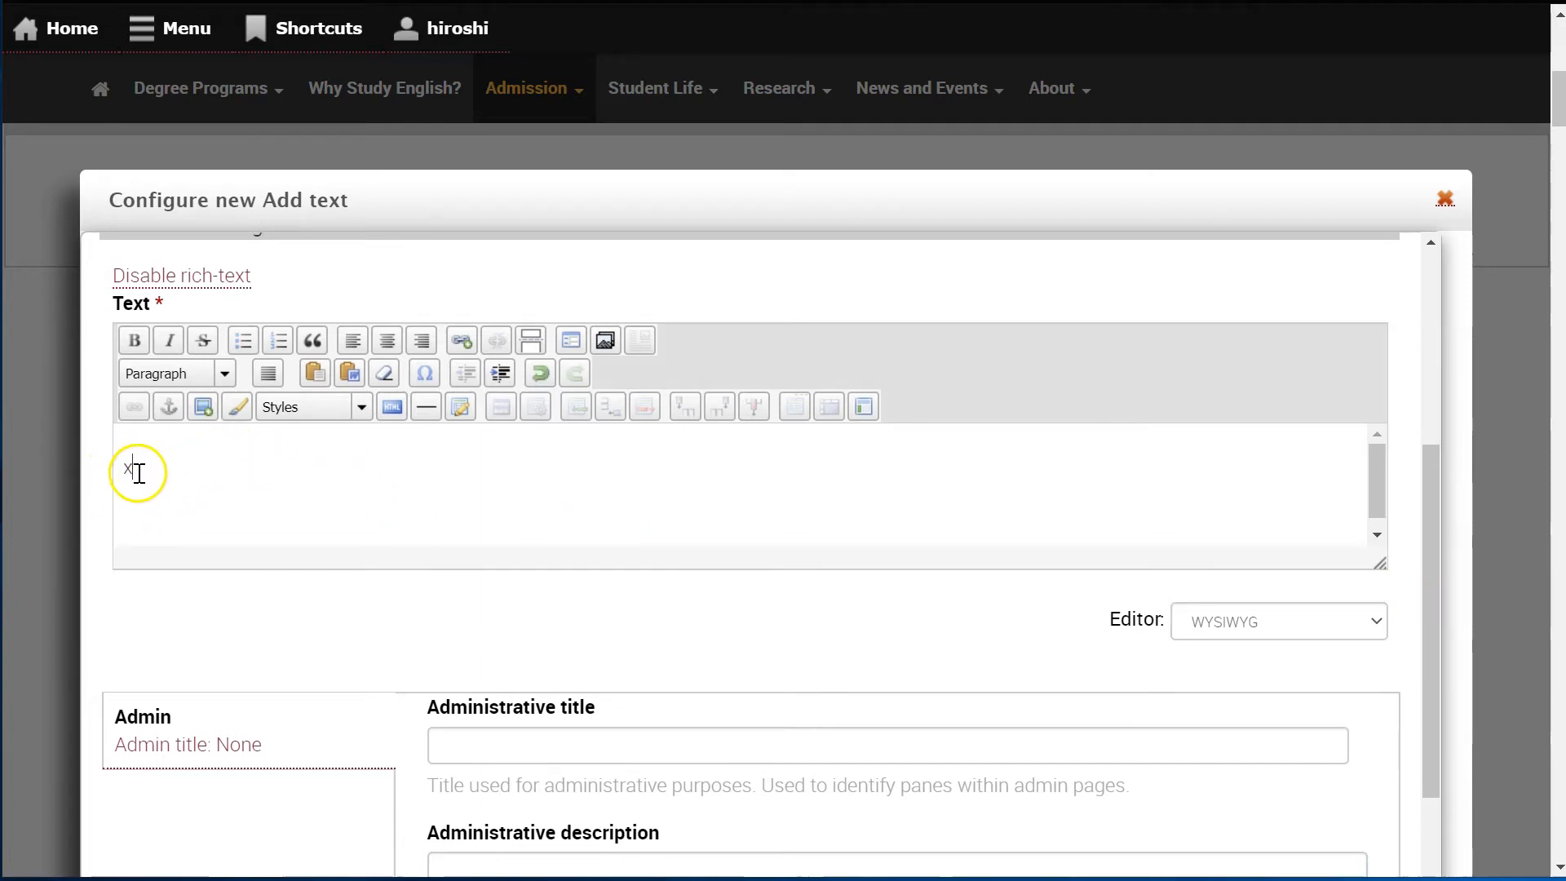
{"action": "left_click", "coordinate": [1427, 543]}
{"action": "left_click_drag", "start_coordinate": [1427, 544], "coordinate": [1409, 305]}
{"action": "left_click", "coordinate": [1329, 299]}
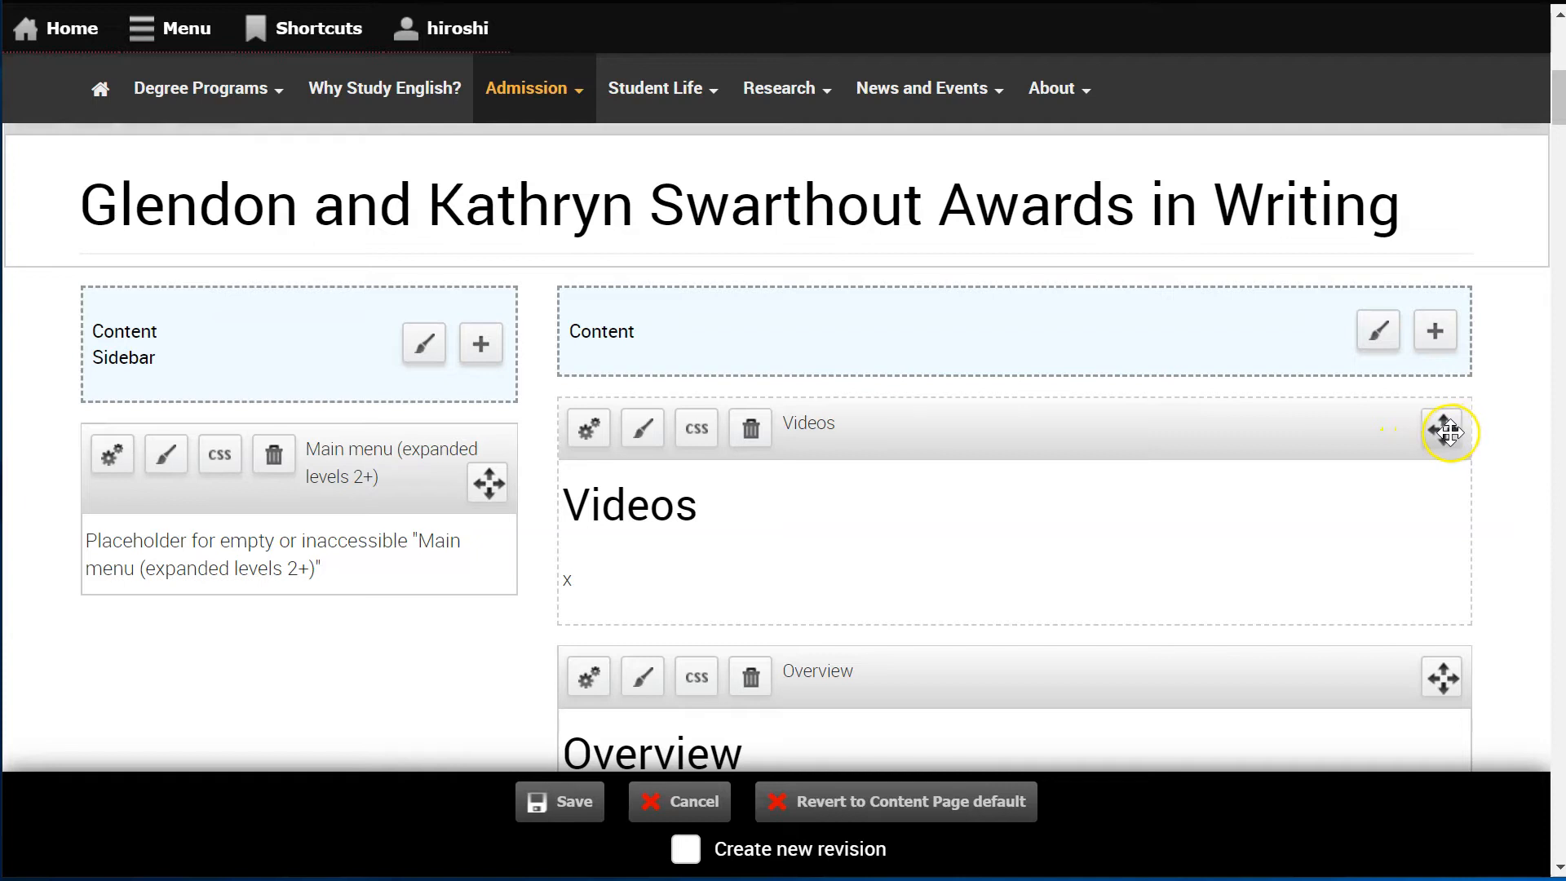
Step: Move the Videos pane directly above the Swarthout Family & Award History pane and save the page
{"action": "left_click_drag", "start_coordinate": [1448, 432], "coordinate": [1454, 472]}
{"action": "left_click_drag", "start_coordinate": [1453, 471], "coordinate": [1442, 438]}
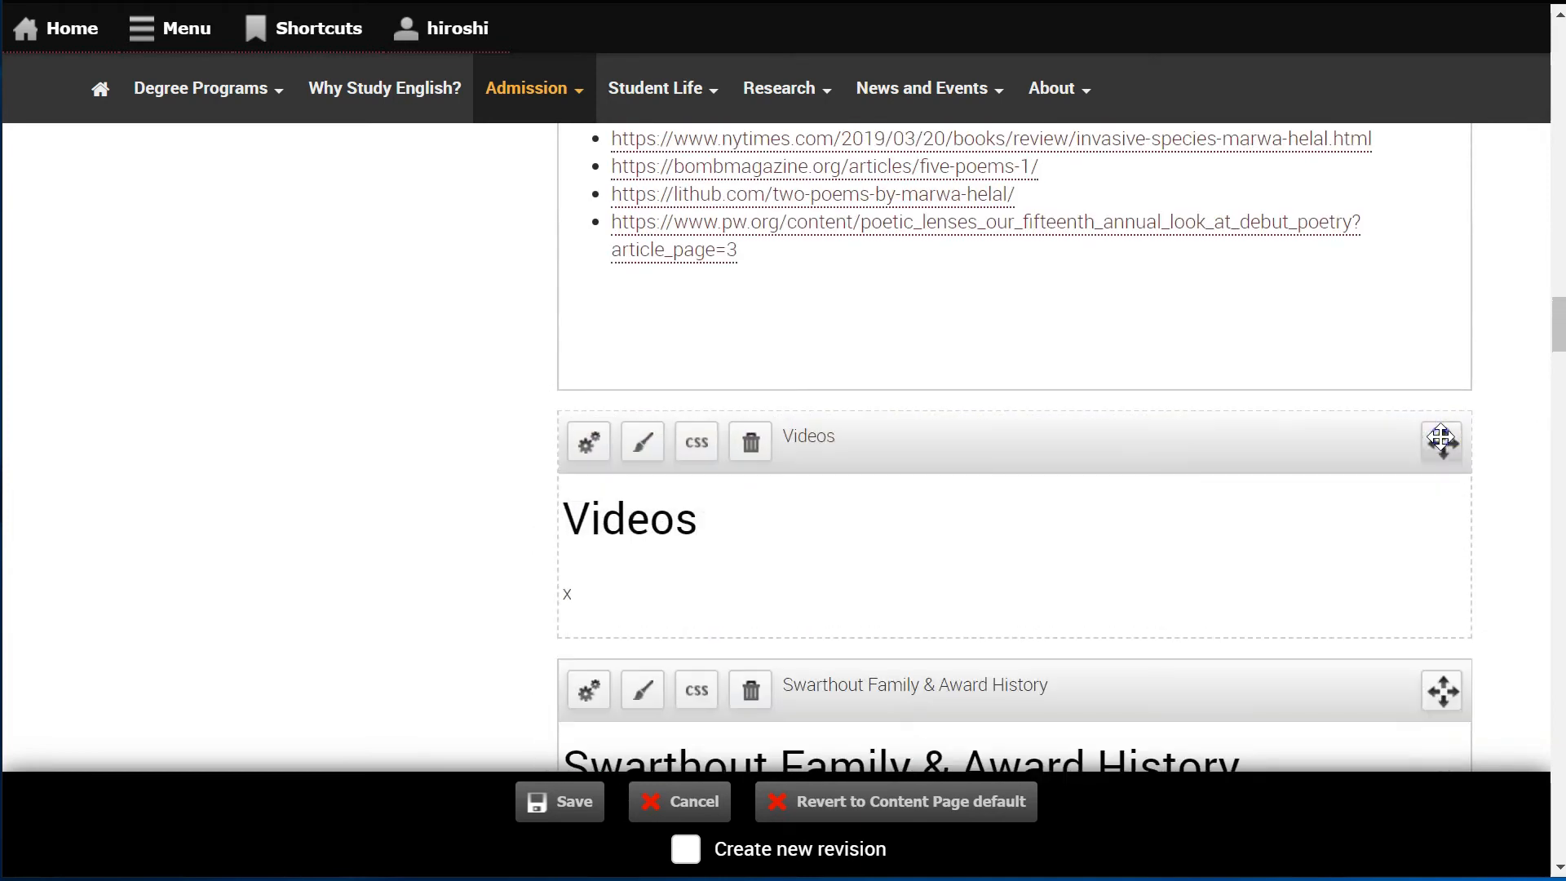
{"action": "left_click", "coordinate": [557, 802]}
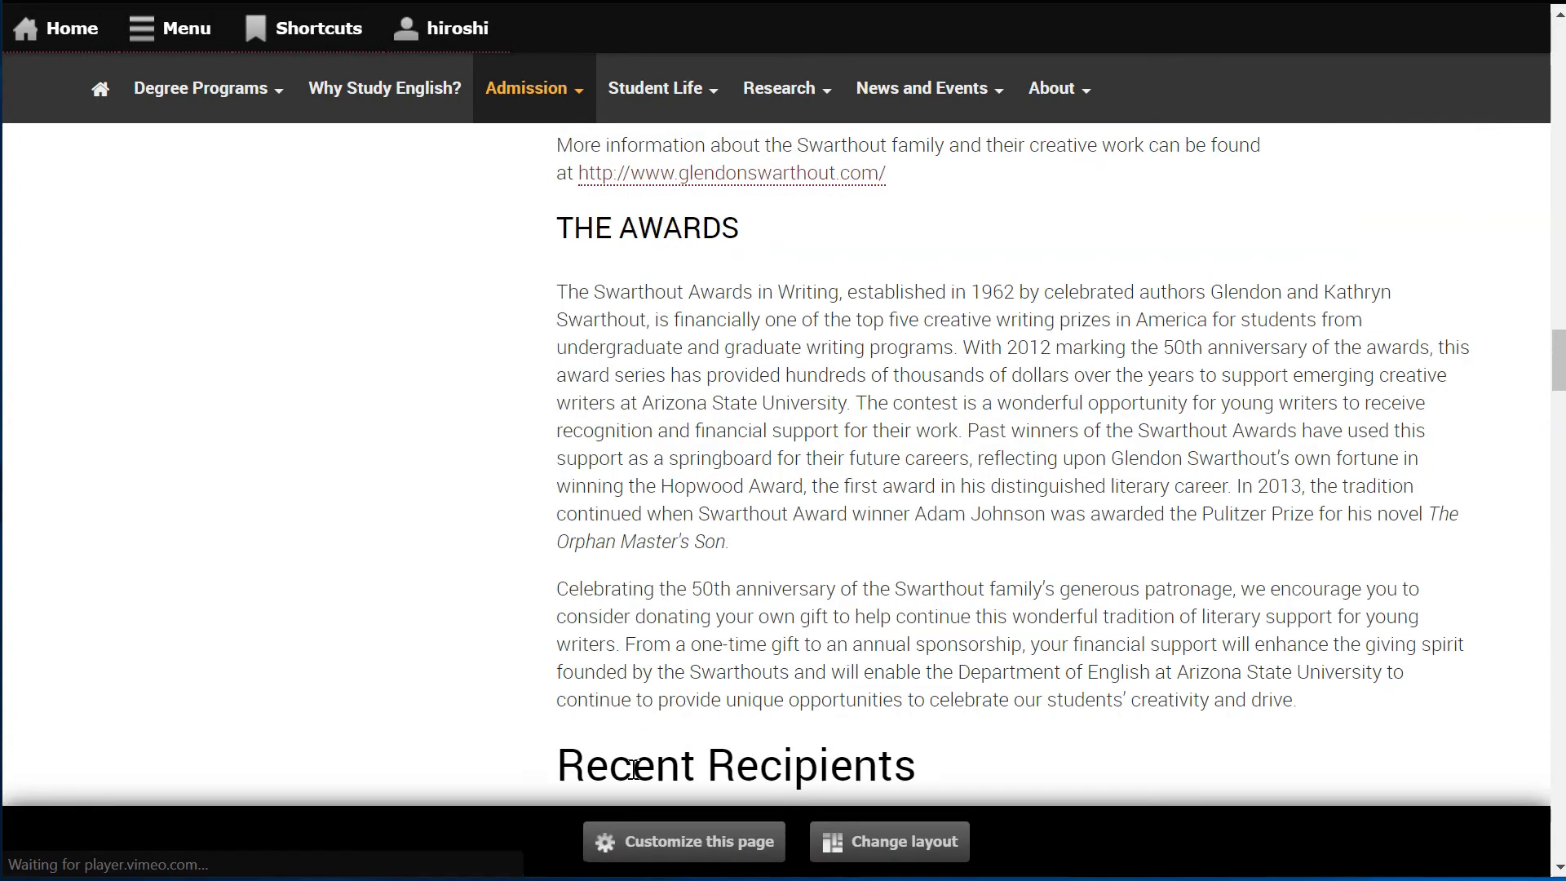
Step: Reapply the Tabs style to the main Content region with its default settings and save the customized page
{"action": "left_click_drag", "start_coordinate": [1558, 359], "coordinate": [1559, 314]}
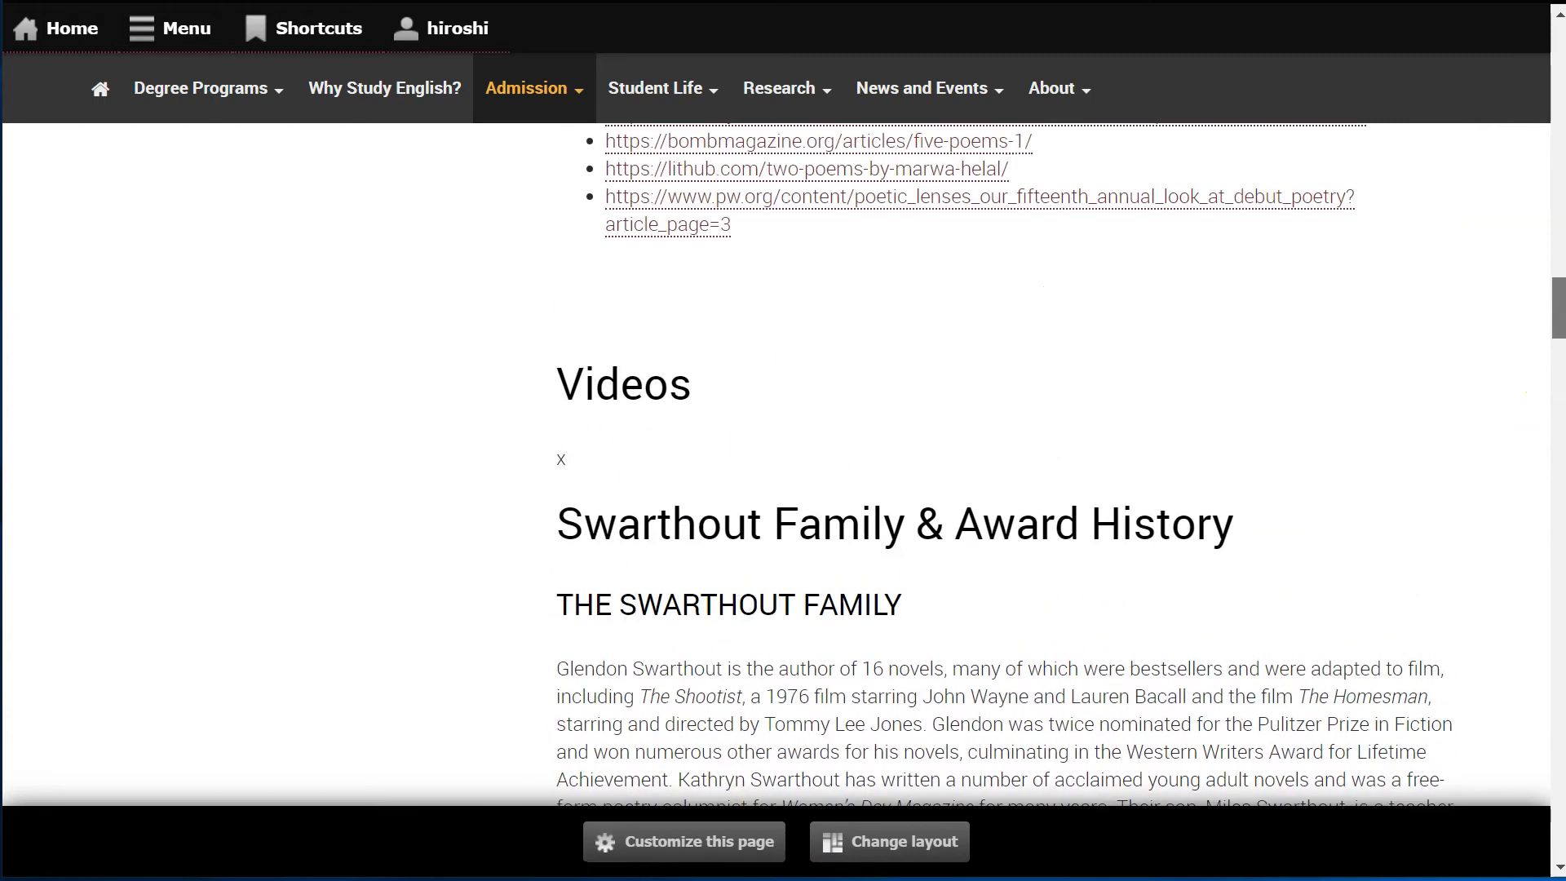
{"action": "left_click", "coordinate": [655, 850]}
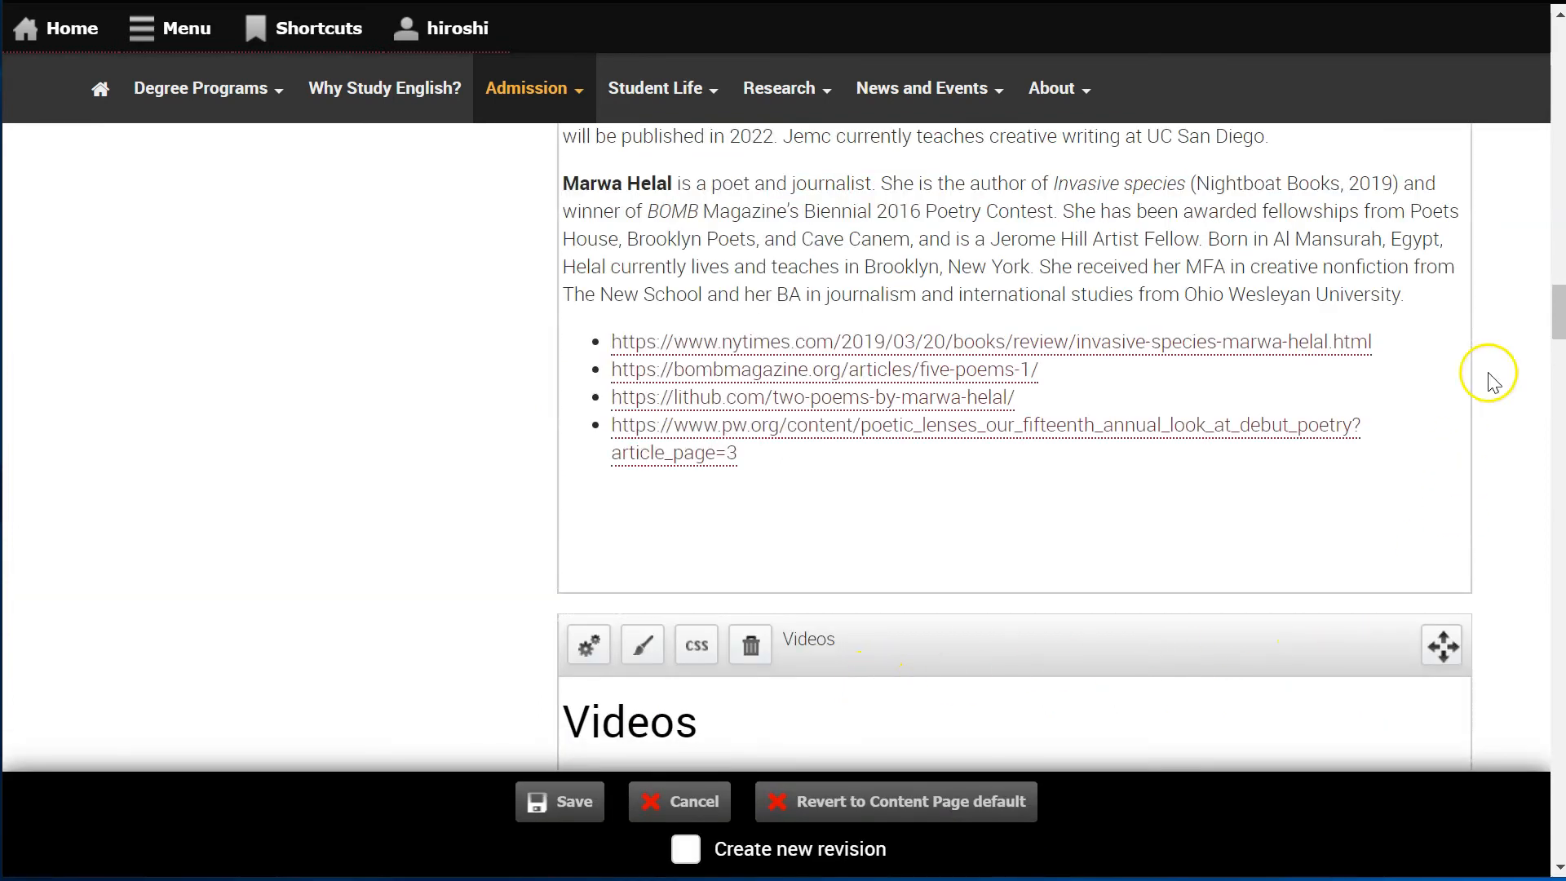
{"action": "left_click_drag", "start_coordinate": [1558, 320], "coordinate": [1559, 97]}
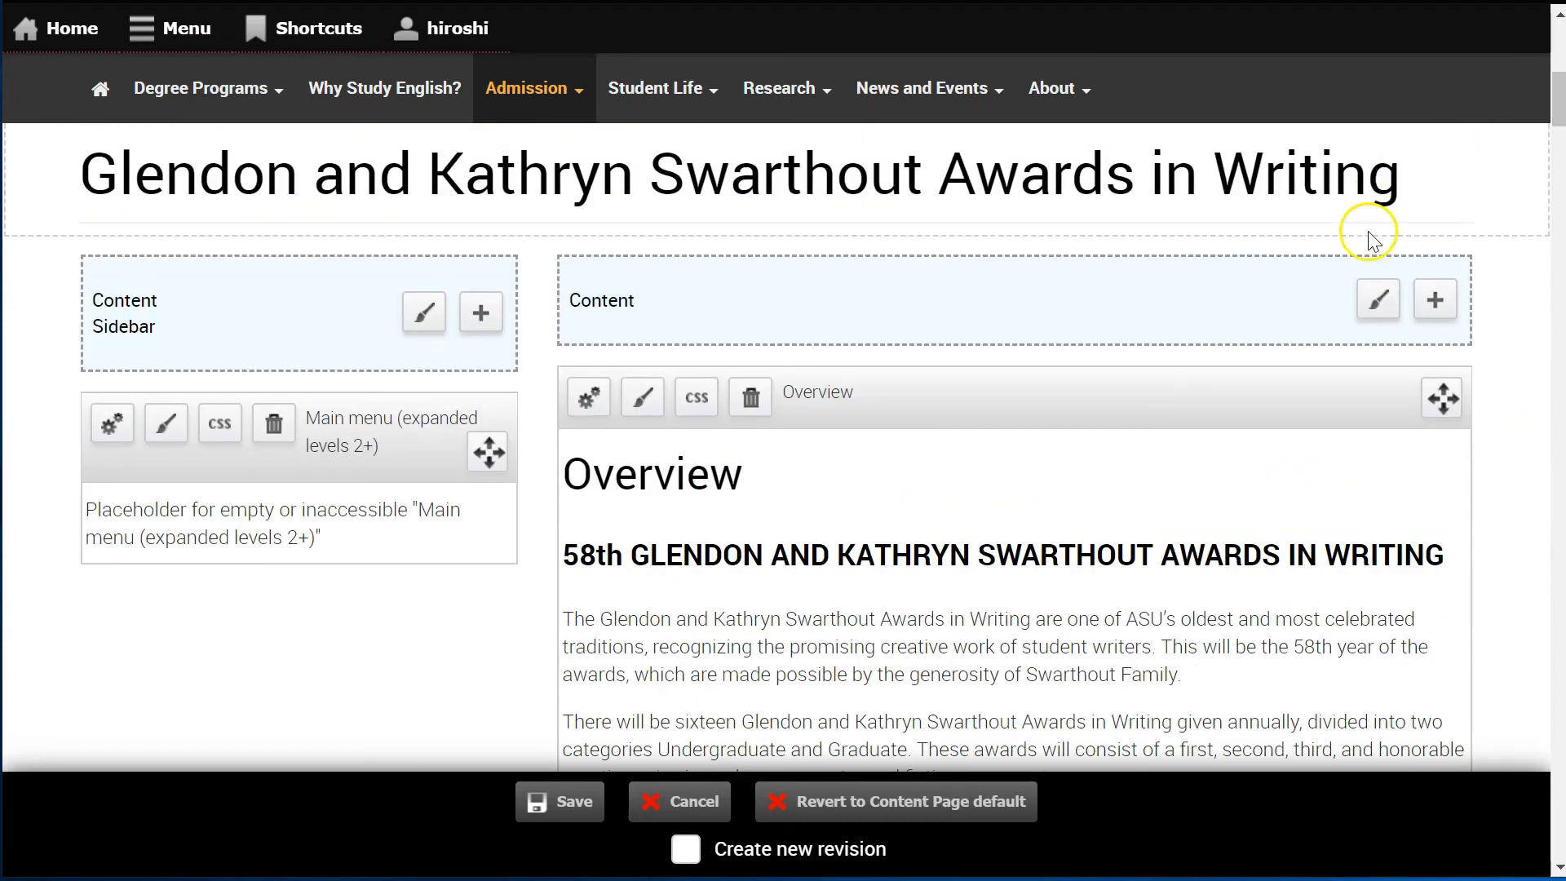
{"action": "left_click", "coordinate": [1377, 300]}
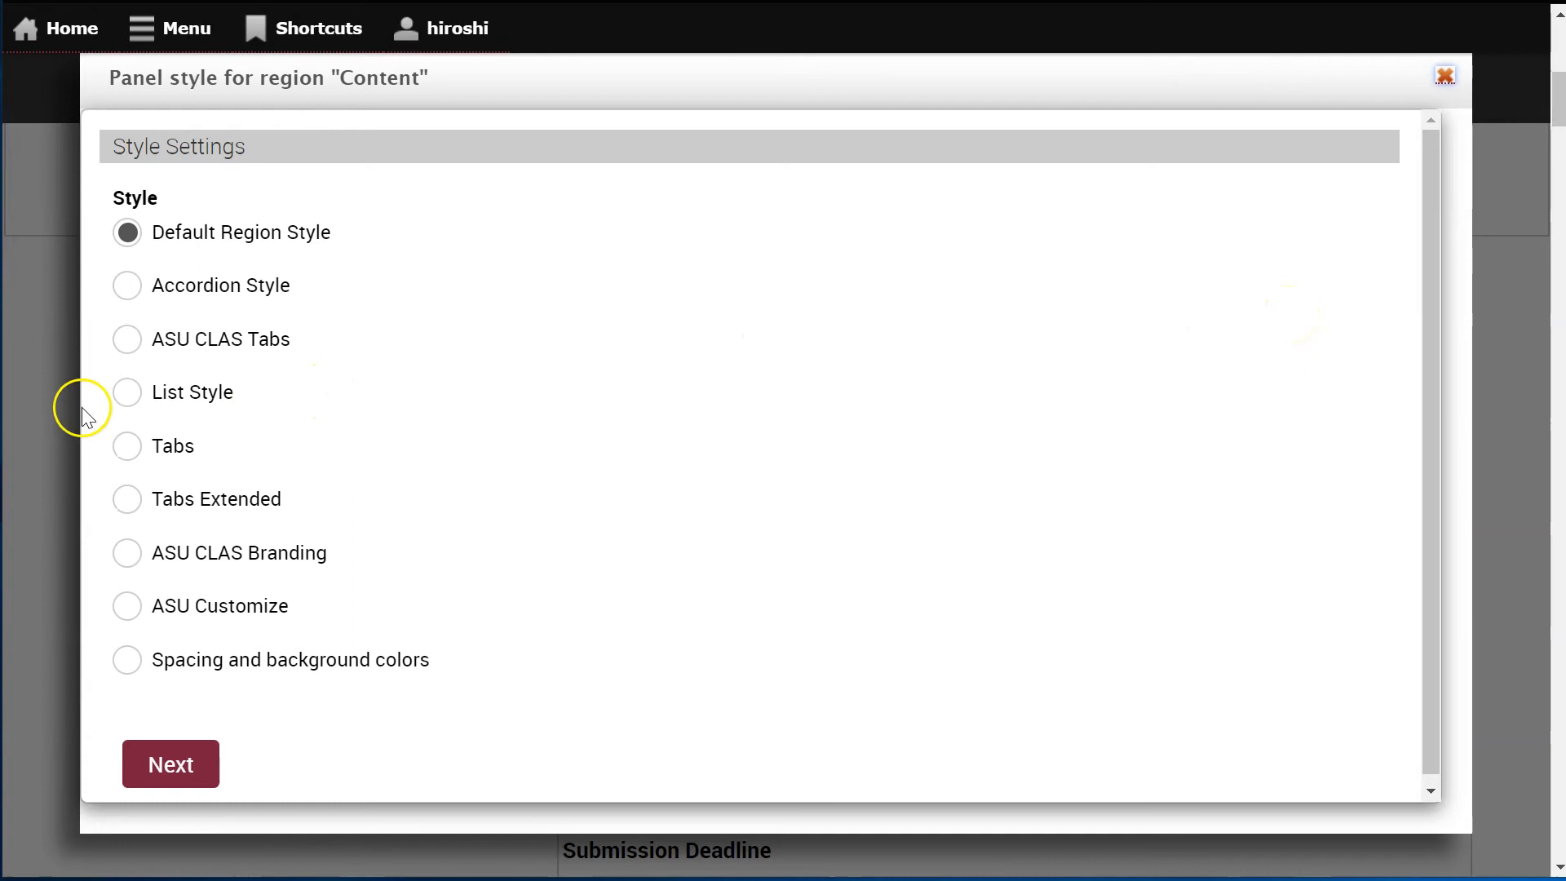
{"action": "left_click", "coordinate": [127, 445]}
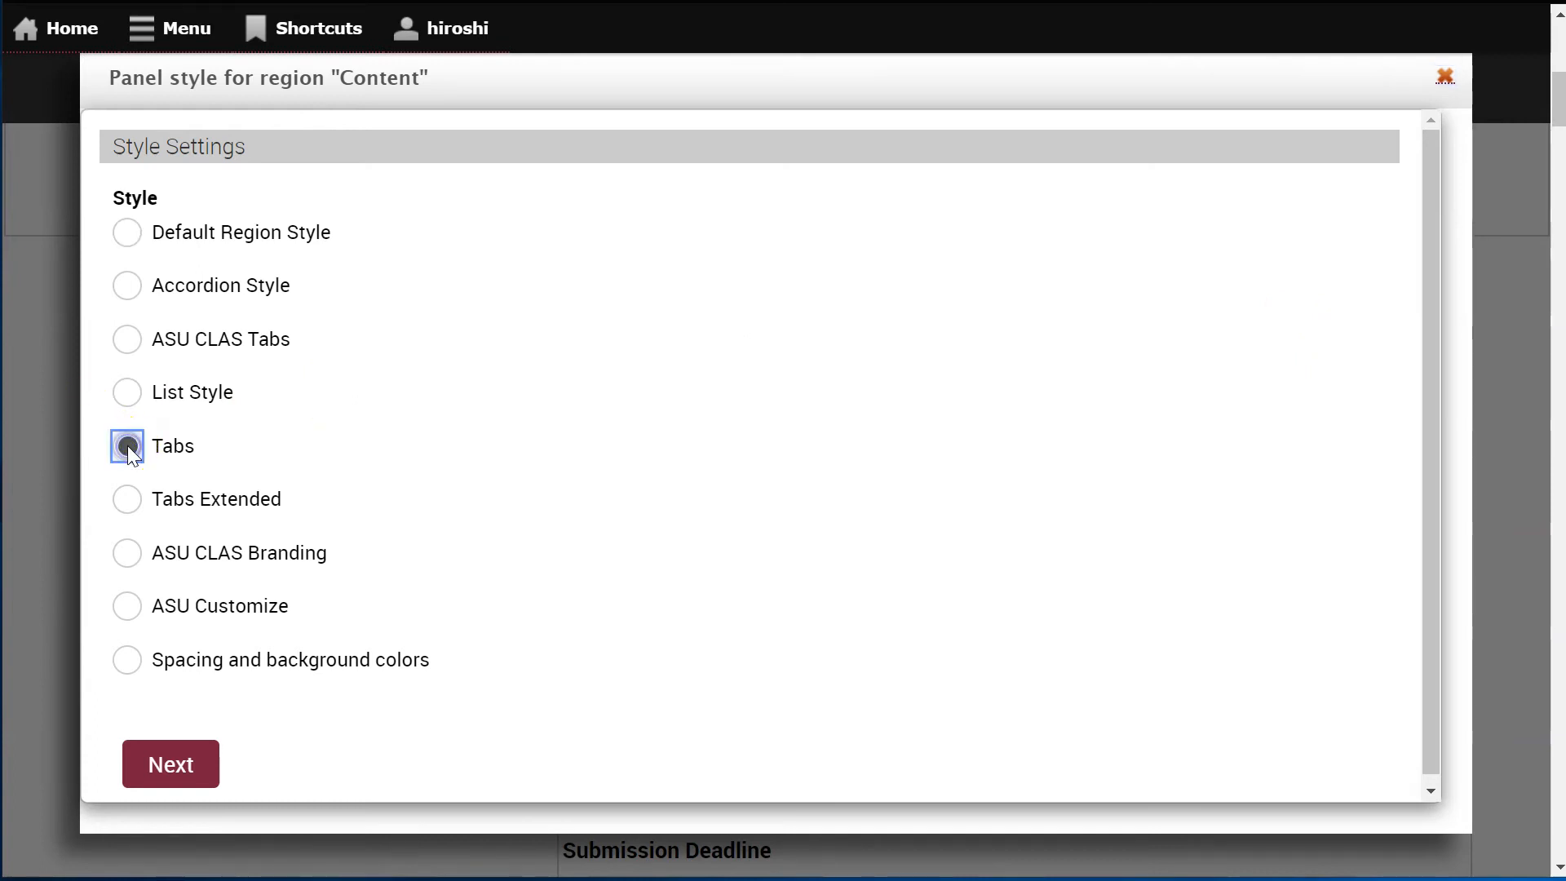
{"action": "left_click", "coordinate": [194, 758]}
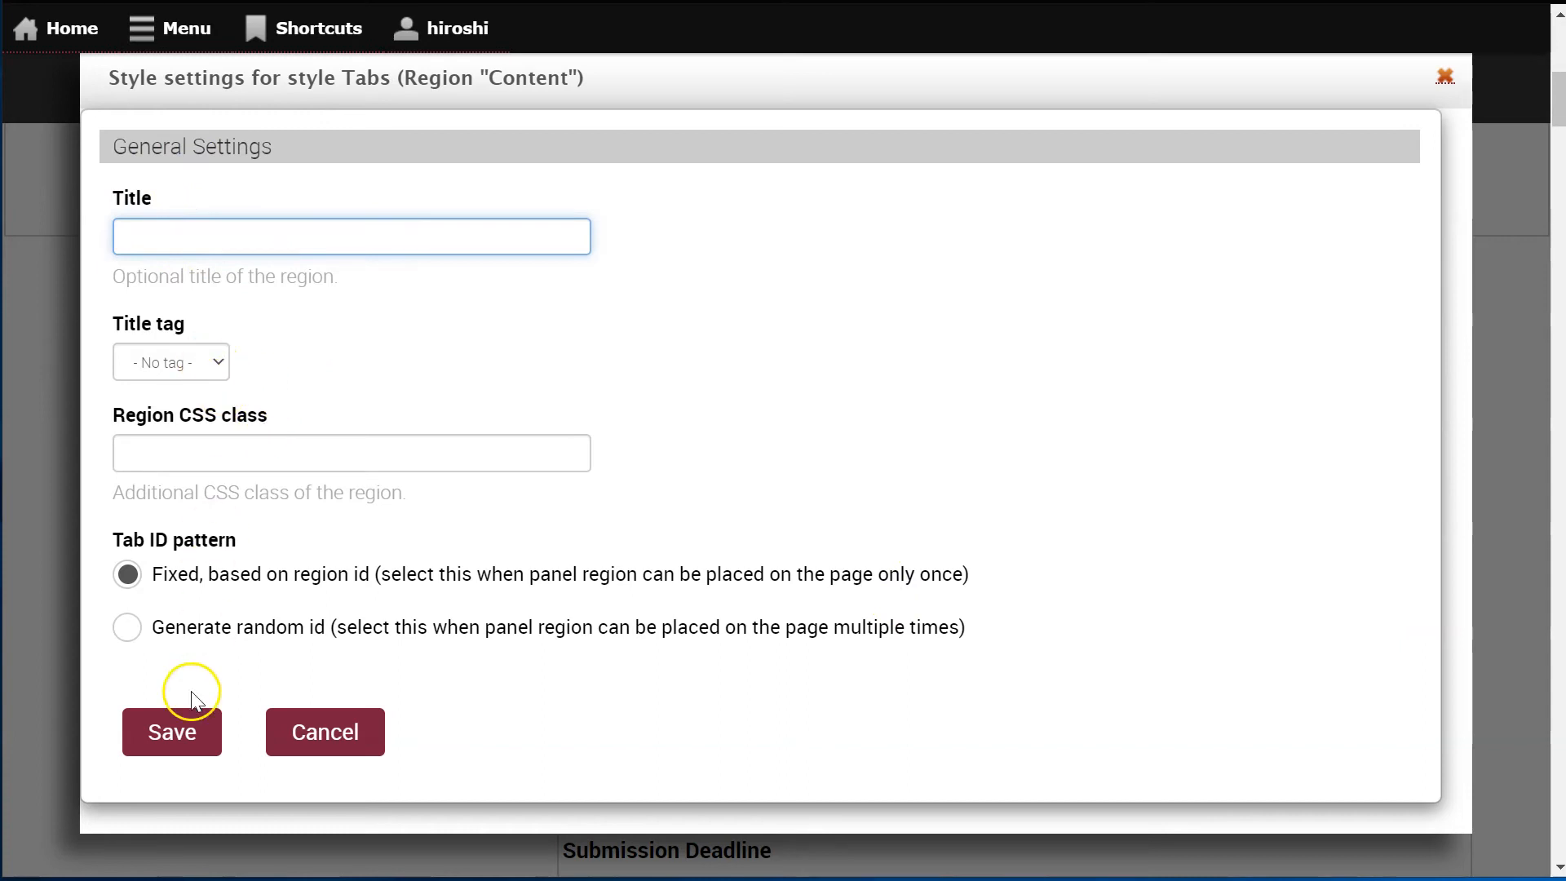
{"action": "left_click", "coordinate": [167, 742]}
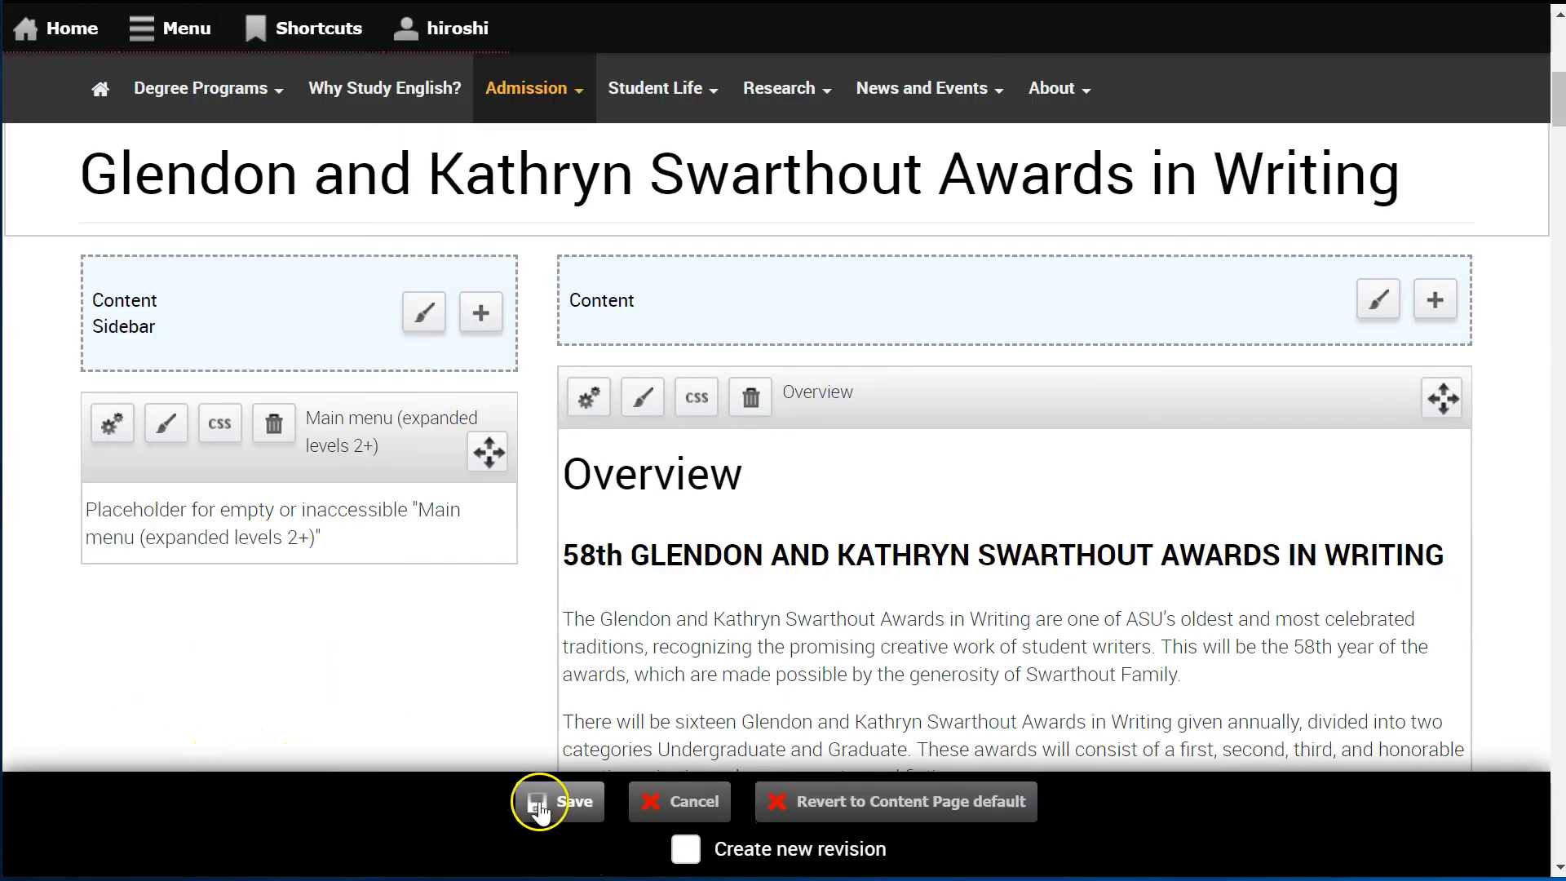
{"action": "left_click", "coordinate": [566, 805]}
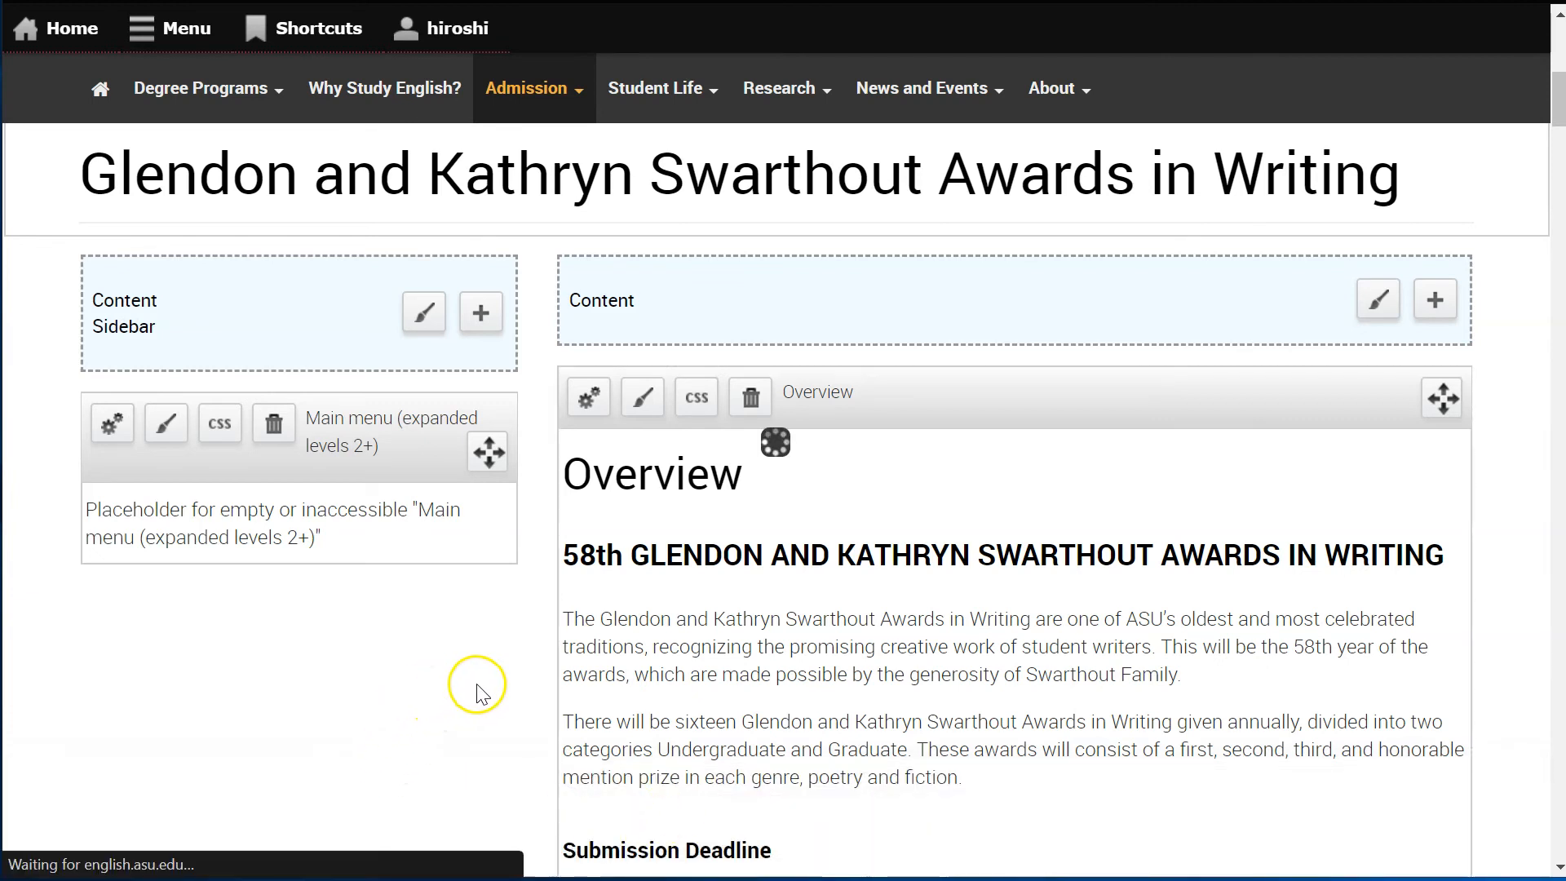
Step: Reload the Swarthout Awards page and view the content of its Videos tab
{"action": "scroll", "coordinate": [424, 635], "scroll_direction": "up", "scroll_amount": 7}
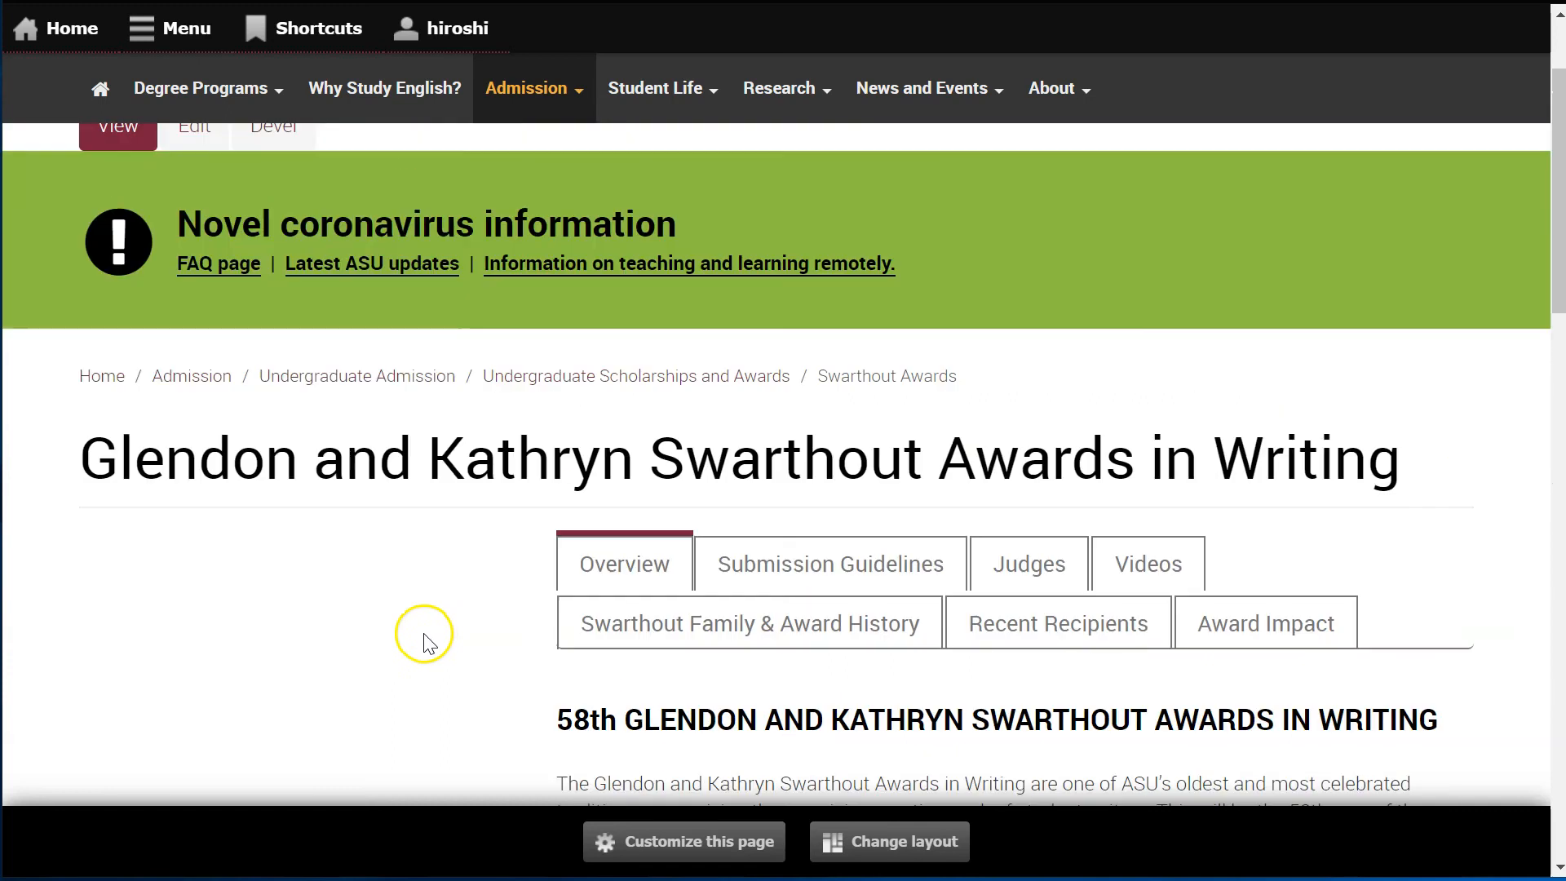
{"action": "scroll", "coordinate": [424, 635], "scroll_direction": "down", "scroll_amount": 3}
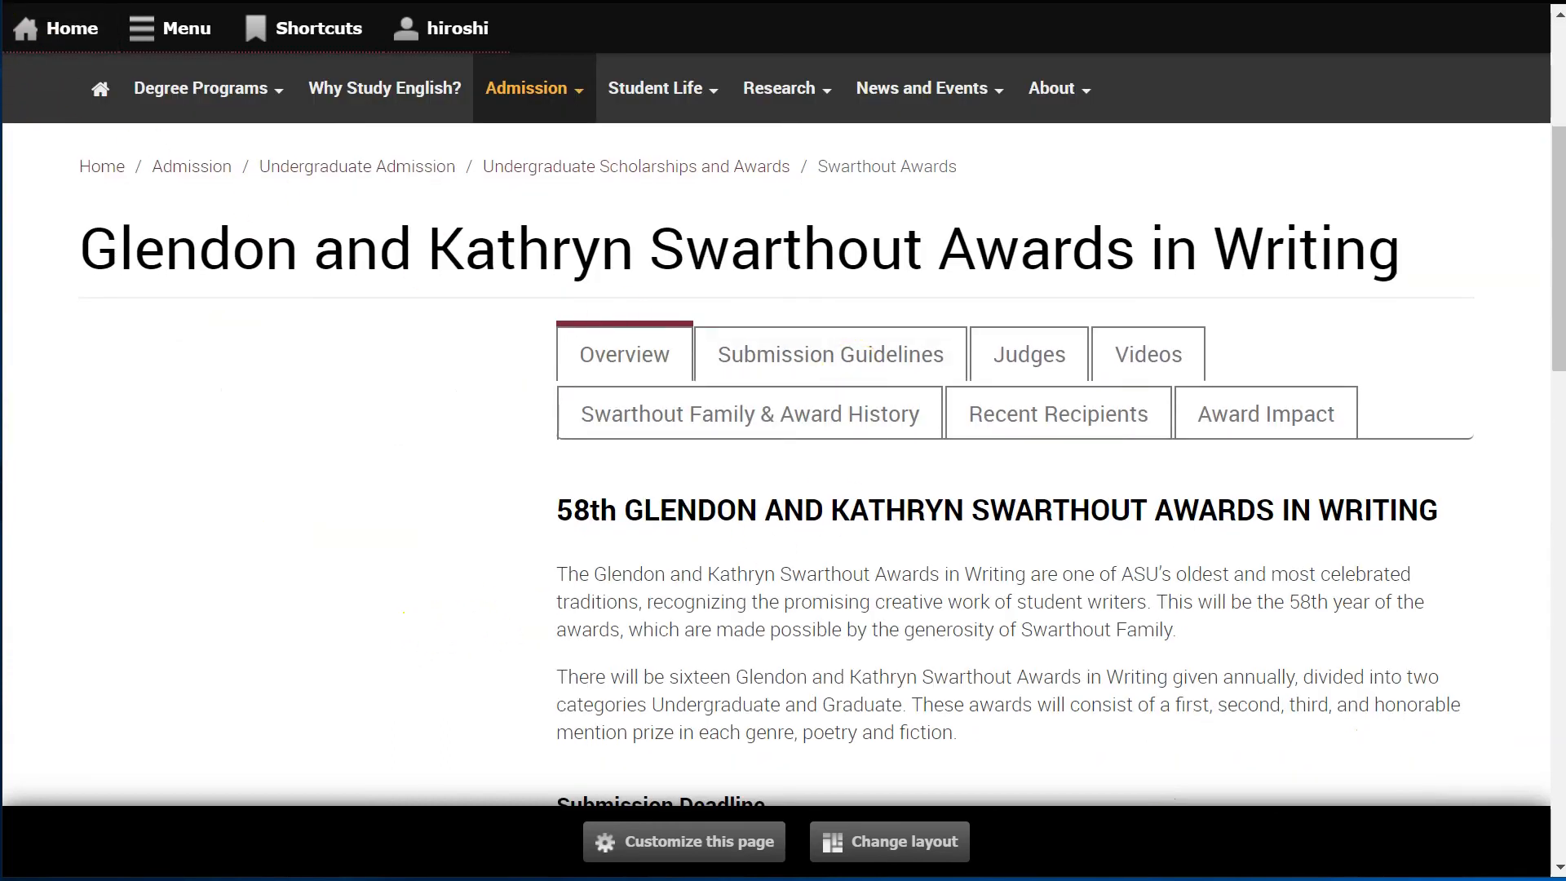
{"action": "key", "text": "F5"}
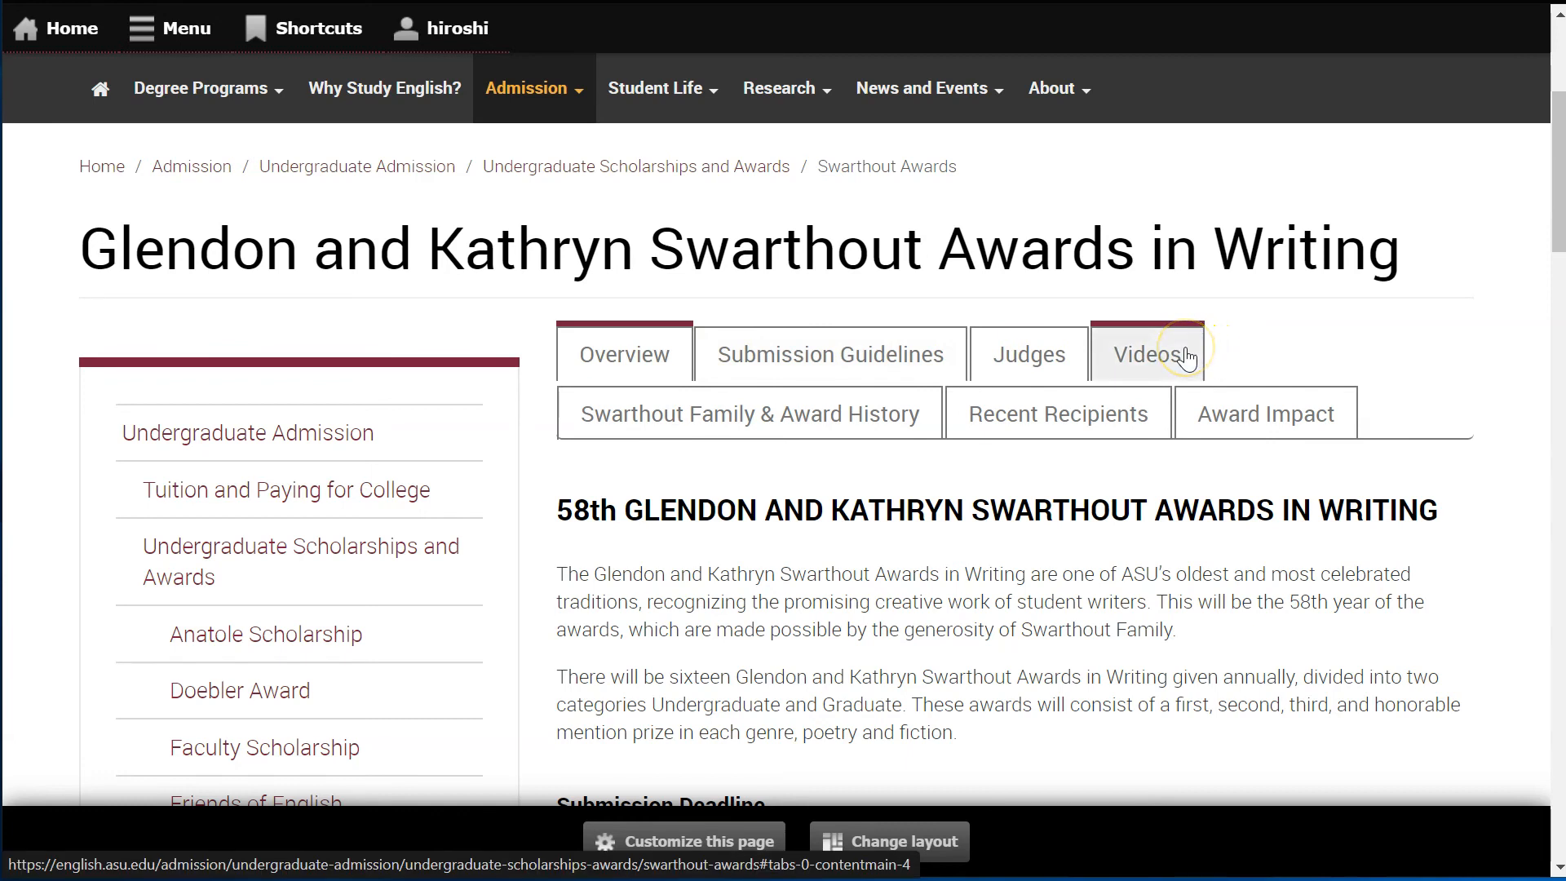
{"action": "left_click", "coordinate": [1142, 340]}
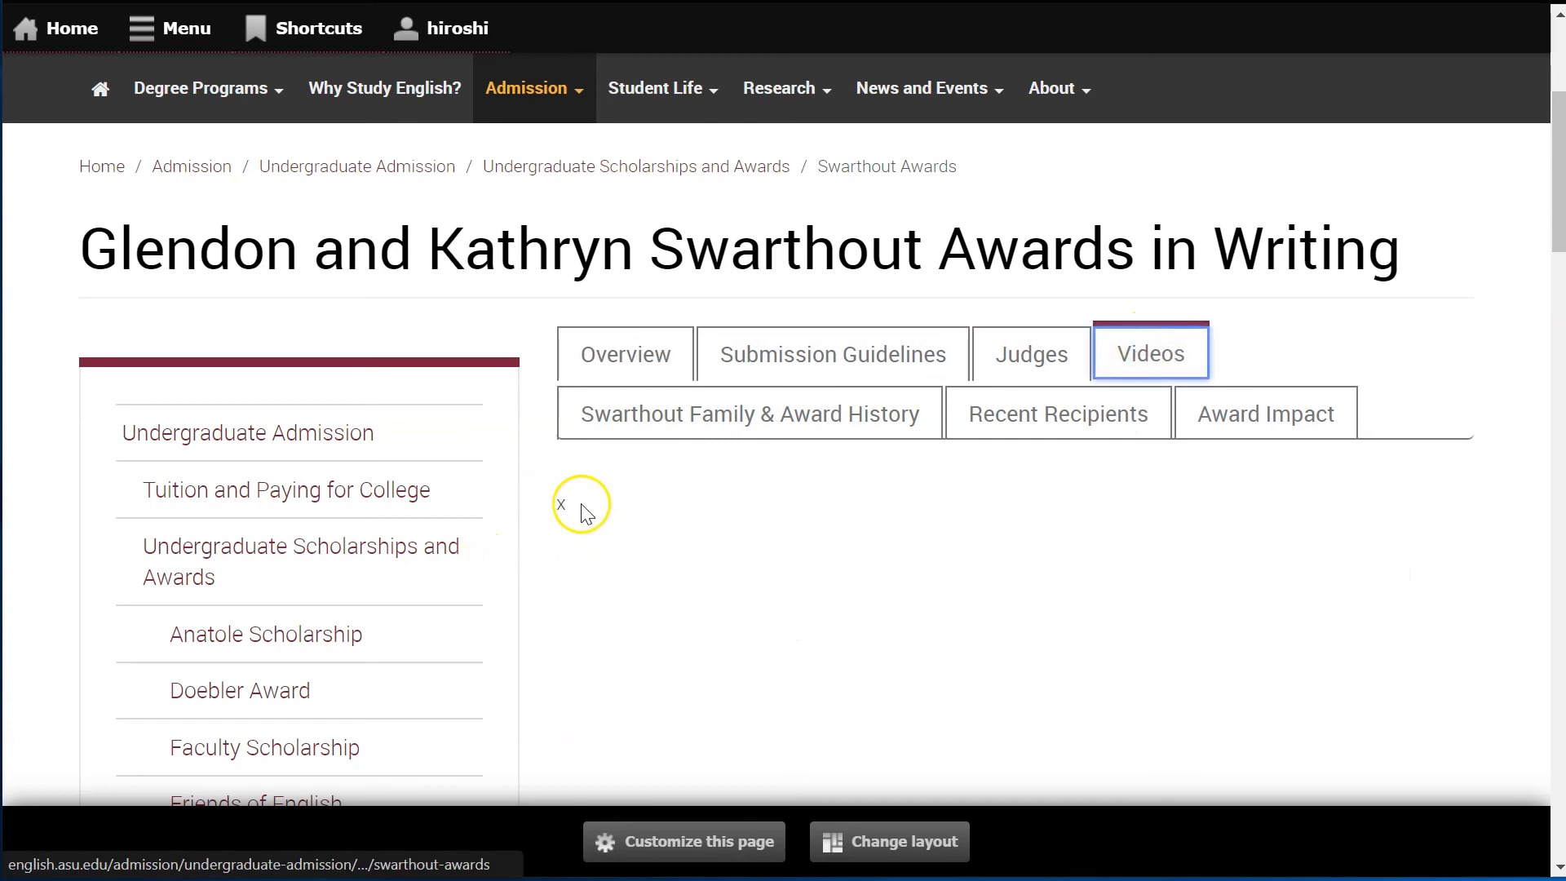
Step: Reopen the page for customization to examine the Videos pane's editing controls, and save to return to the tabbed page
{"action": "left_click", "coordinate": [708, 845]}
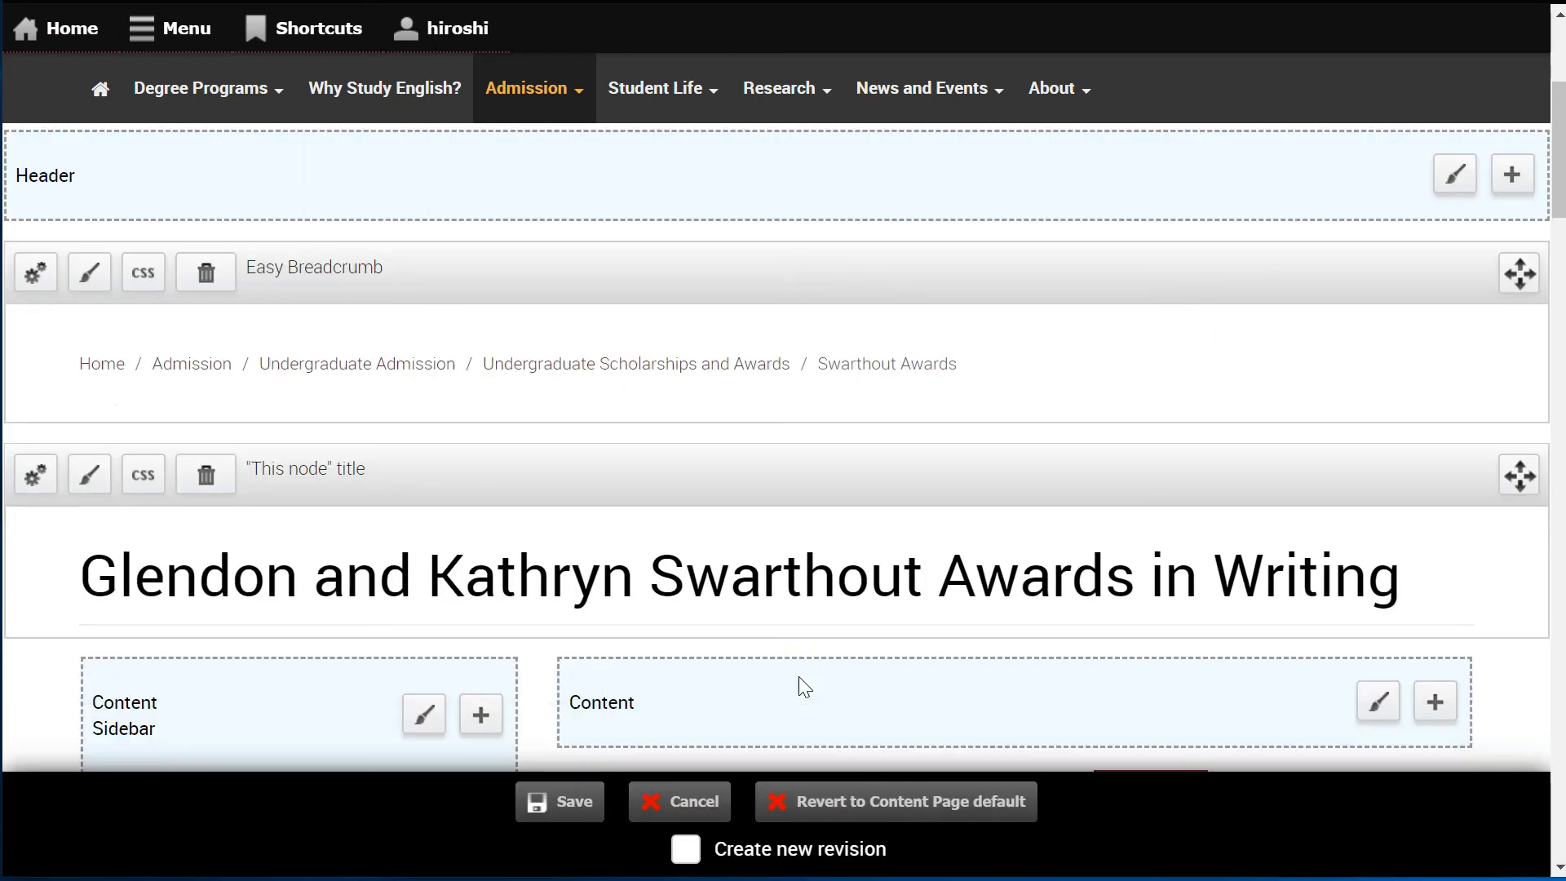
{"action": "scroll", "coordinate": [819, 630], "scroll_direction": "down", "scroll_amount": 5}
{"action": "scroll", "coordinate": [819, 631], "scroll_direction": "down", "scroll_amount": 3}
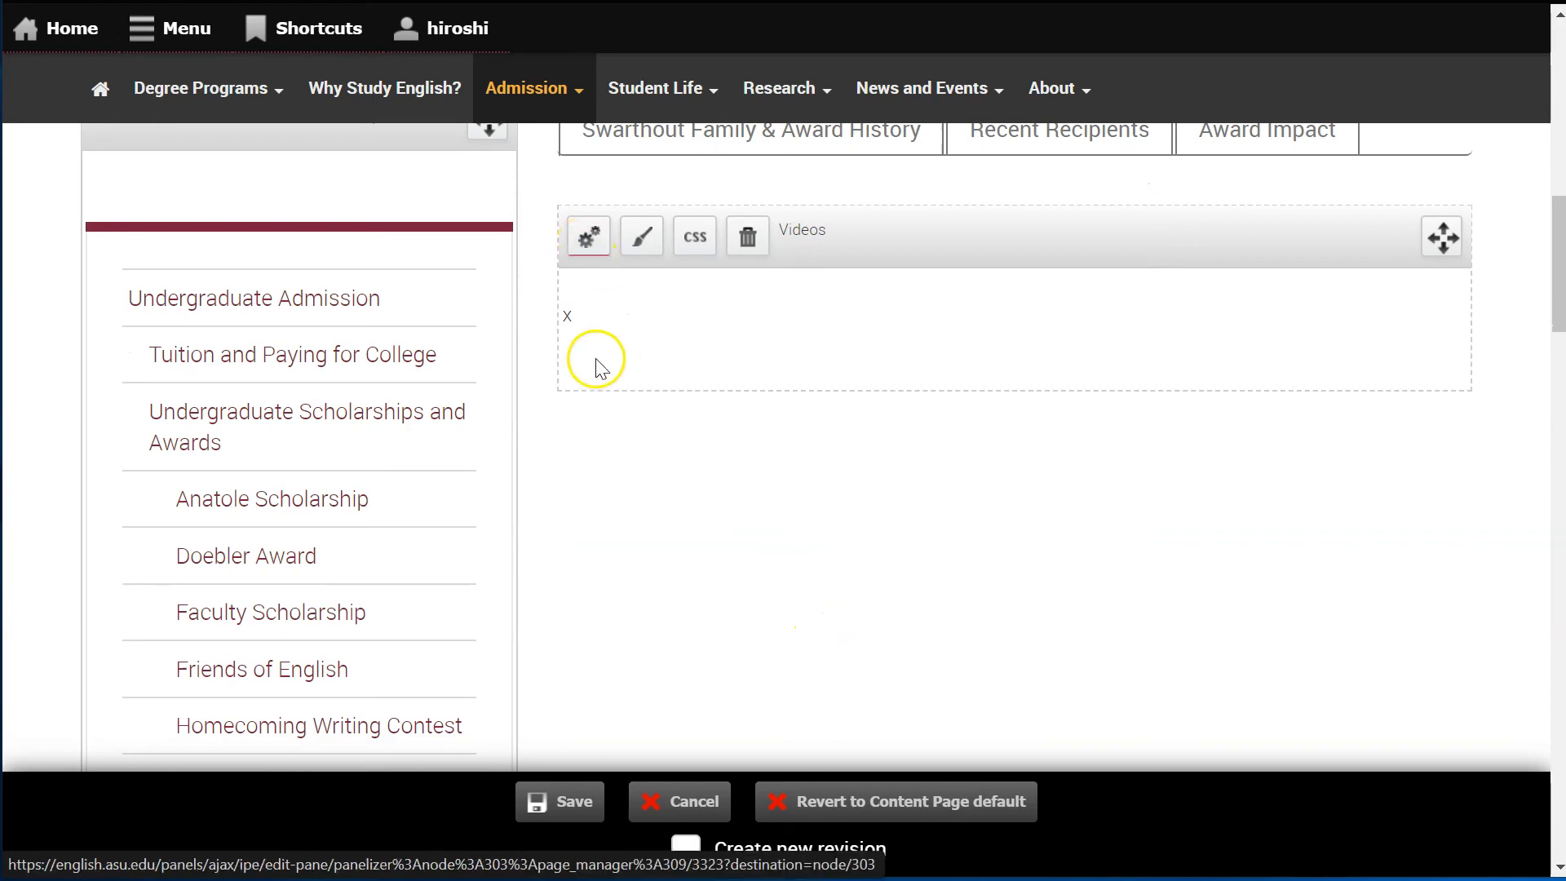
{"action": "left_click", "coordinate": [545, 803]}
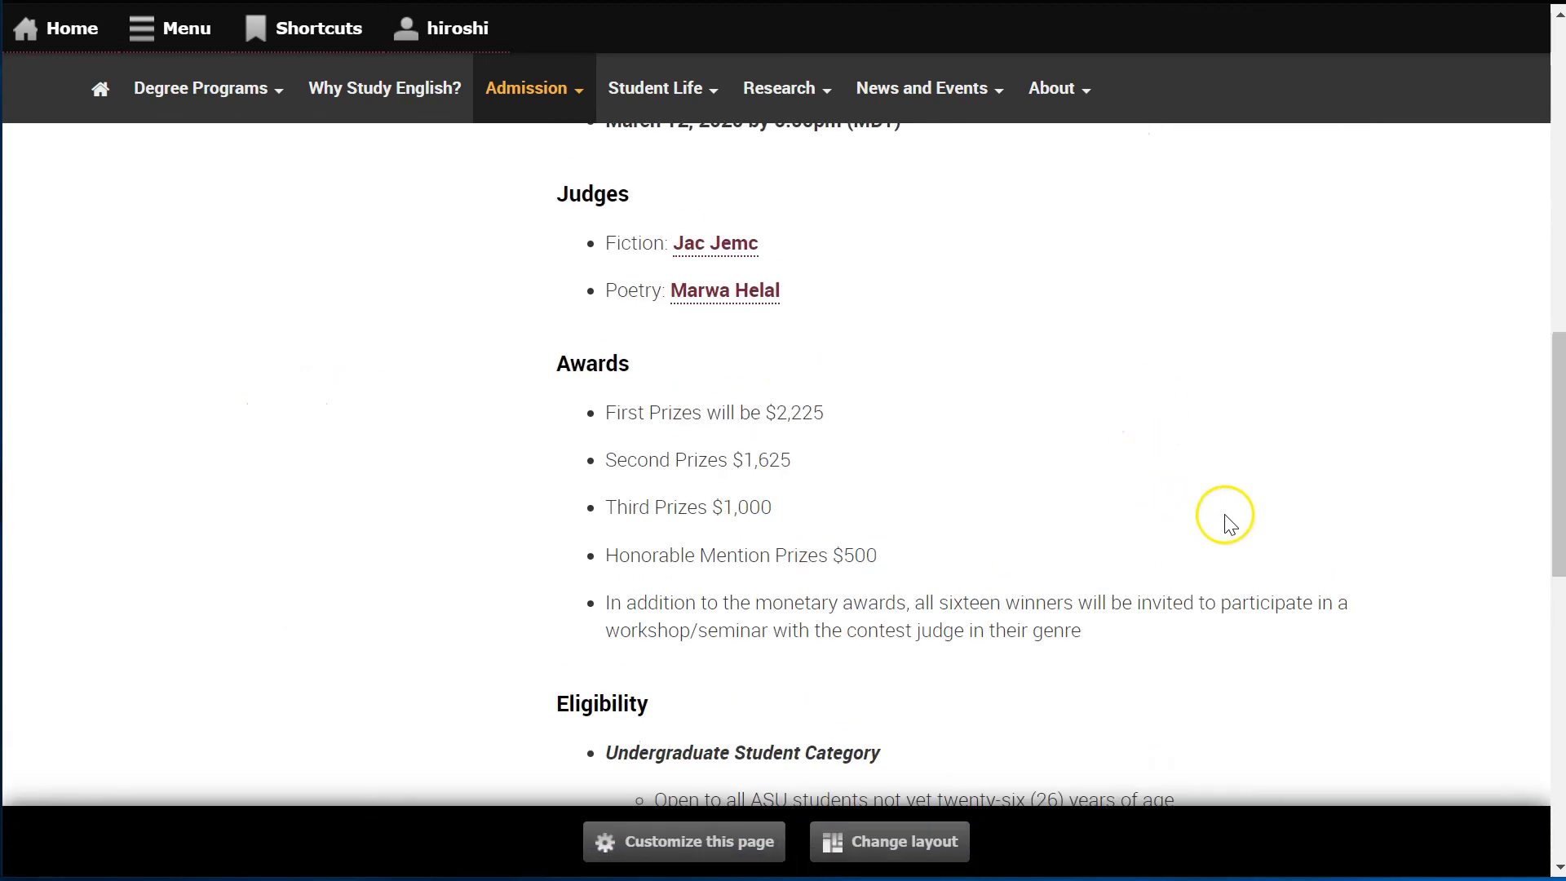
{"action": "left_click_drag", "start_coordinate": [1549, 481], "coordinate": [1555, 210]}
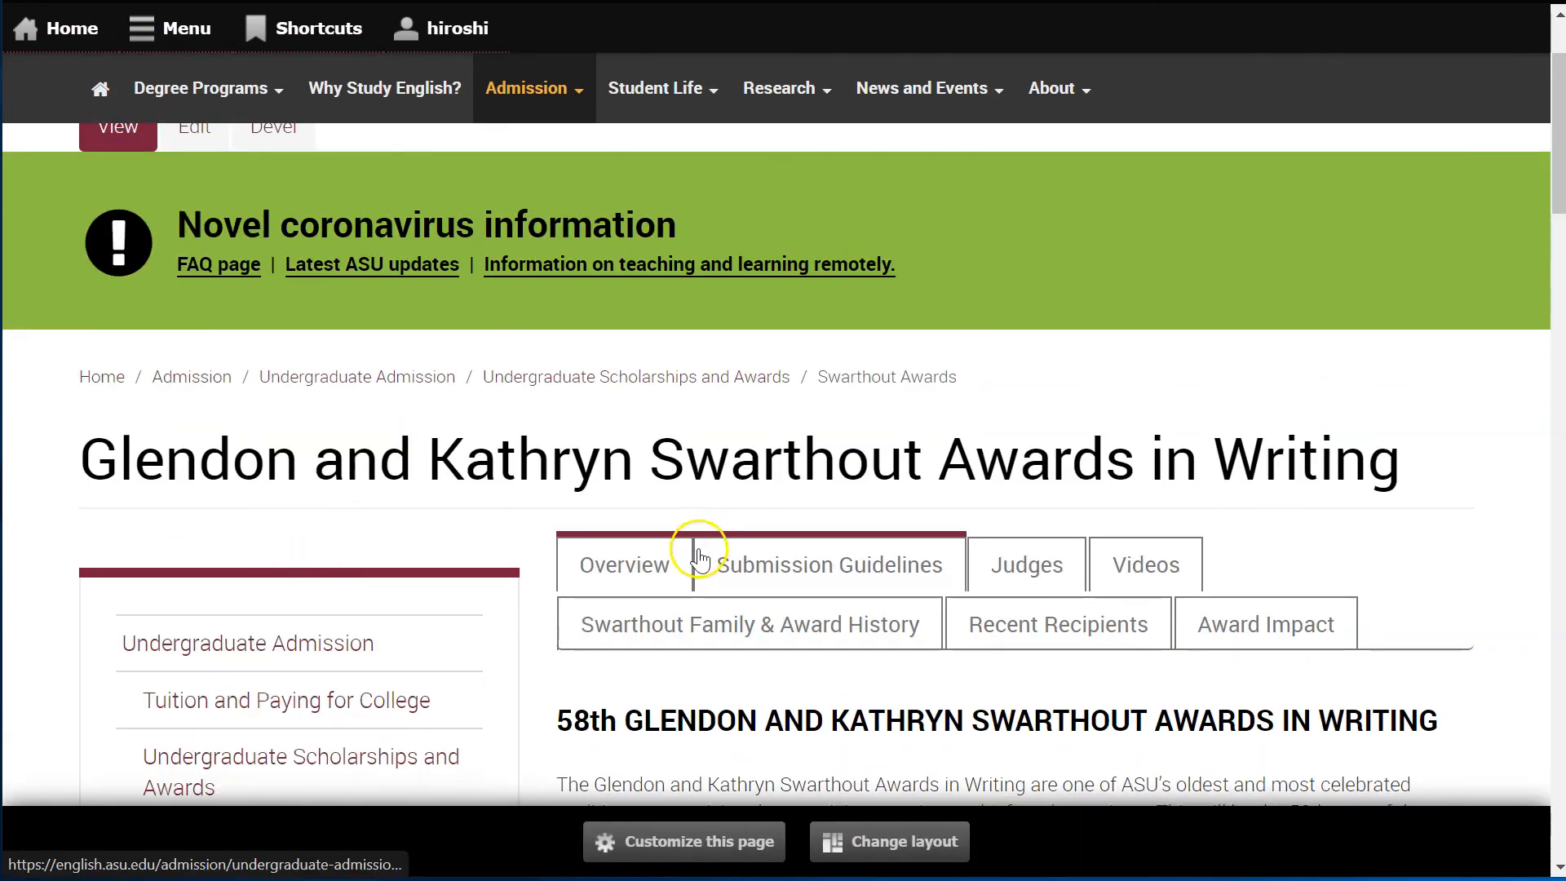
{"action": "scroll", "coordinate": [611, 545], "scroll_direction": "down", "scroll_amount": 3}
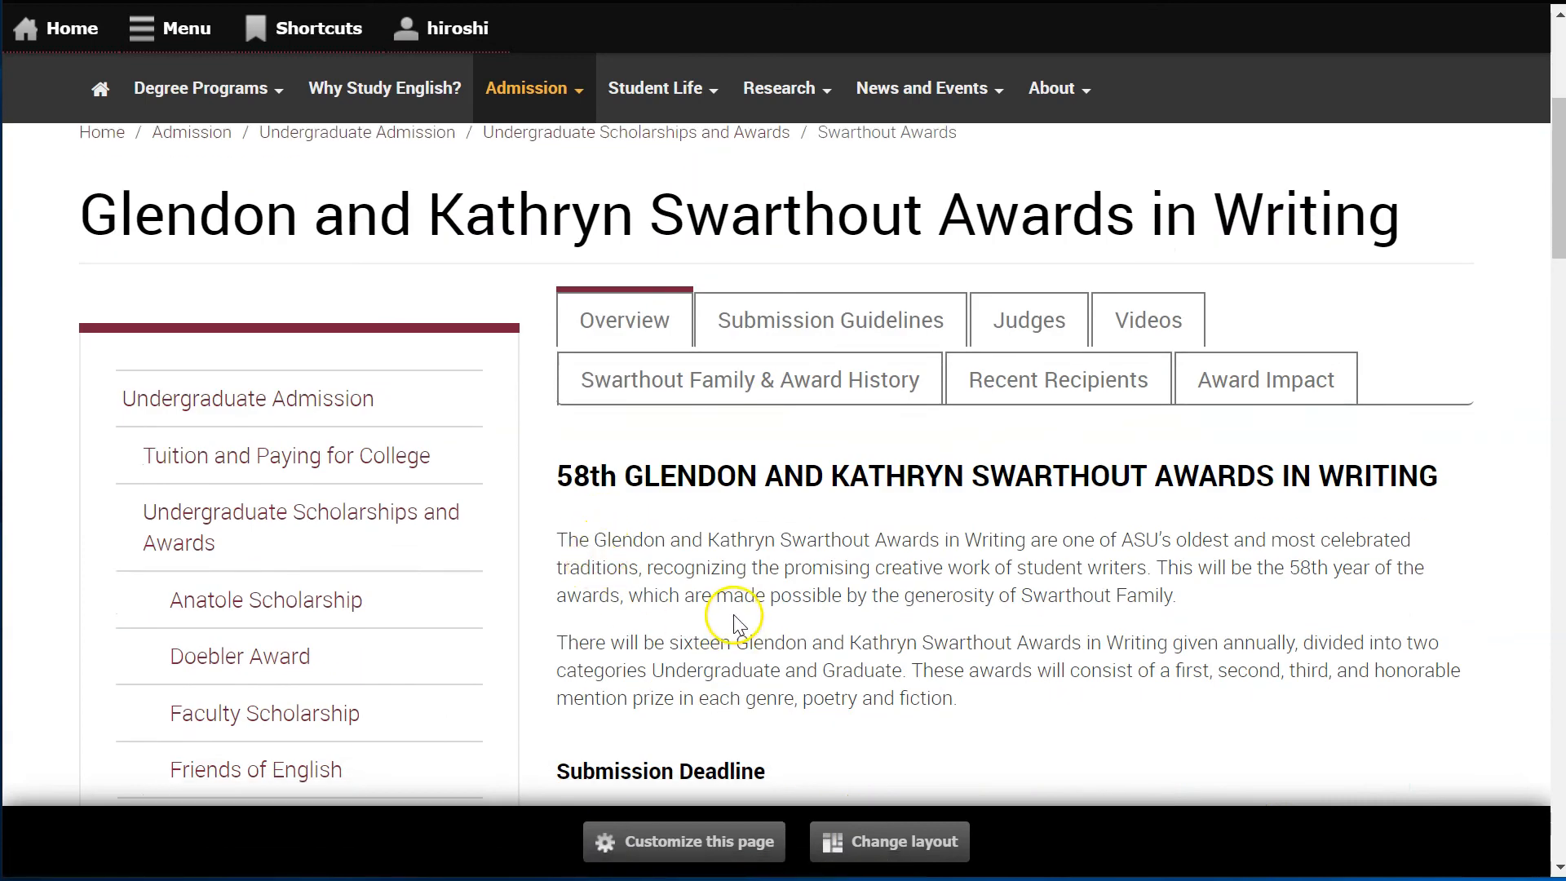